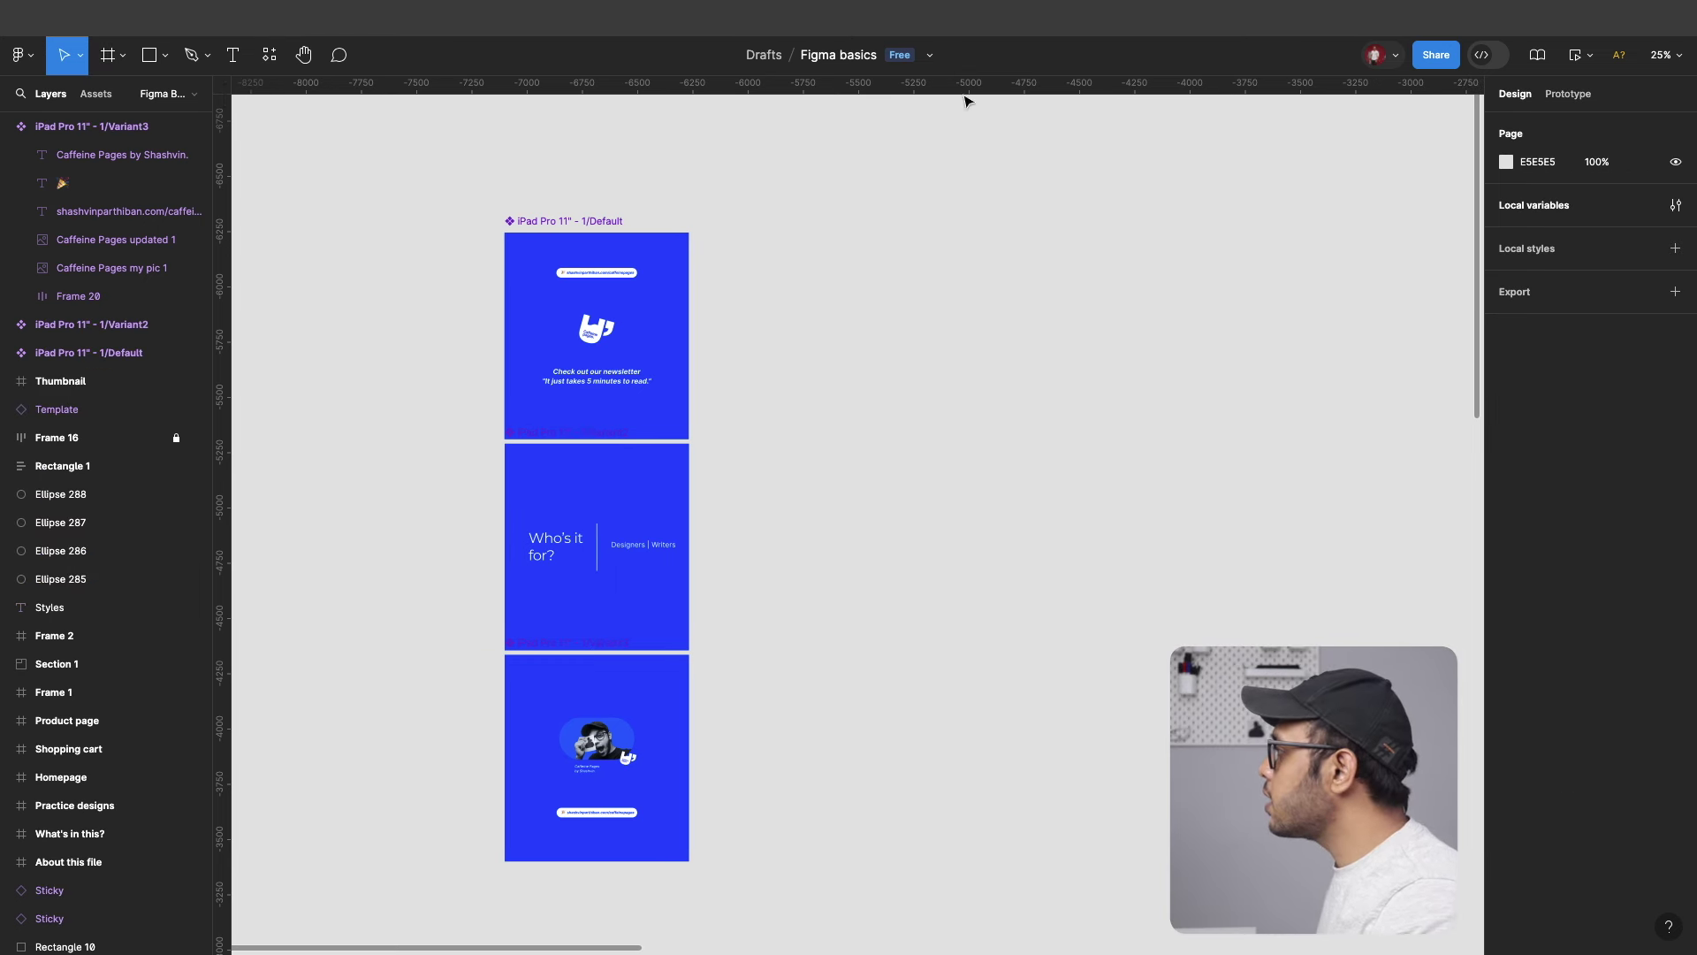
Activate the Frame tool so phone size presets like iPhone 14 & 15 Pro are listed.
{"action": "left_click", "coordinate": [1546, 90]}
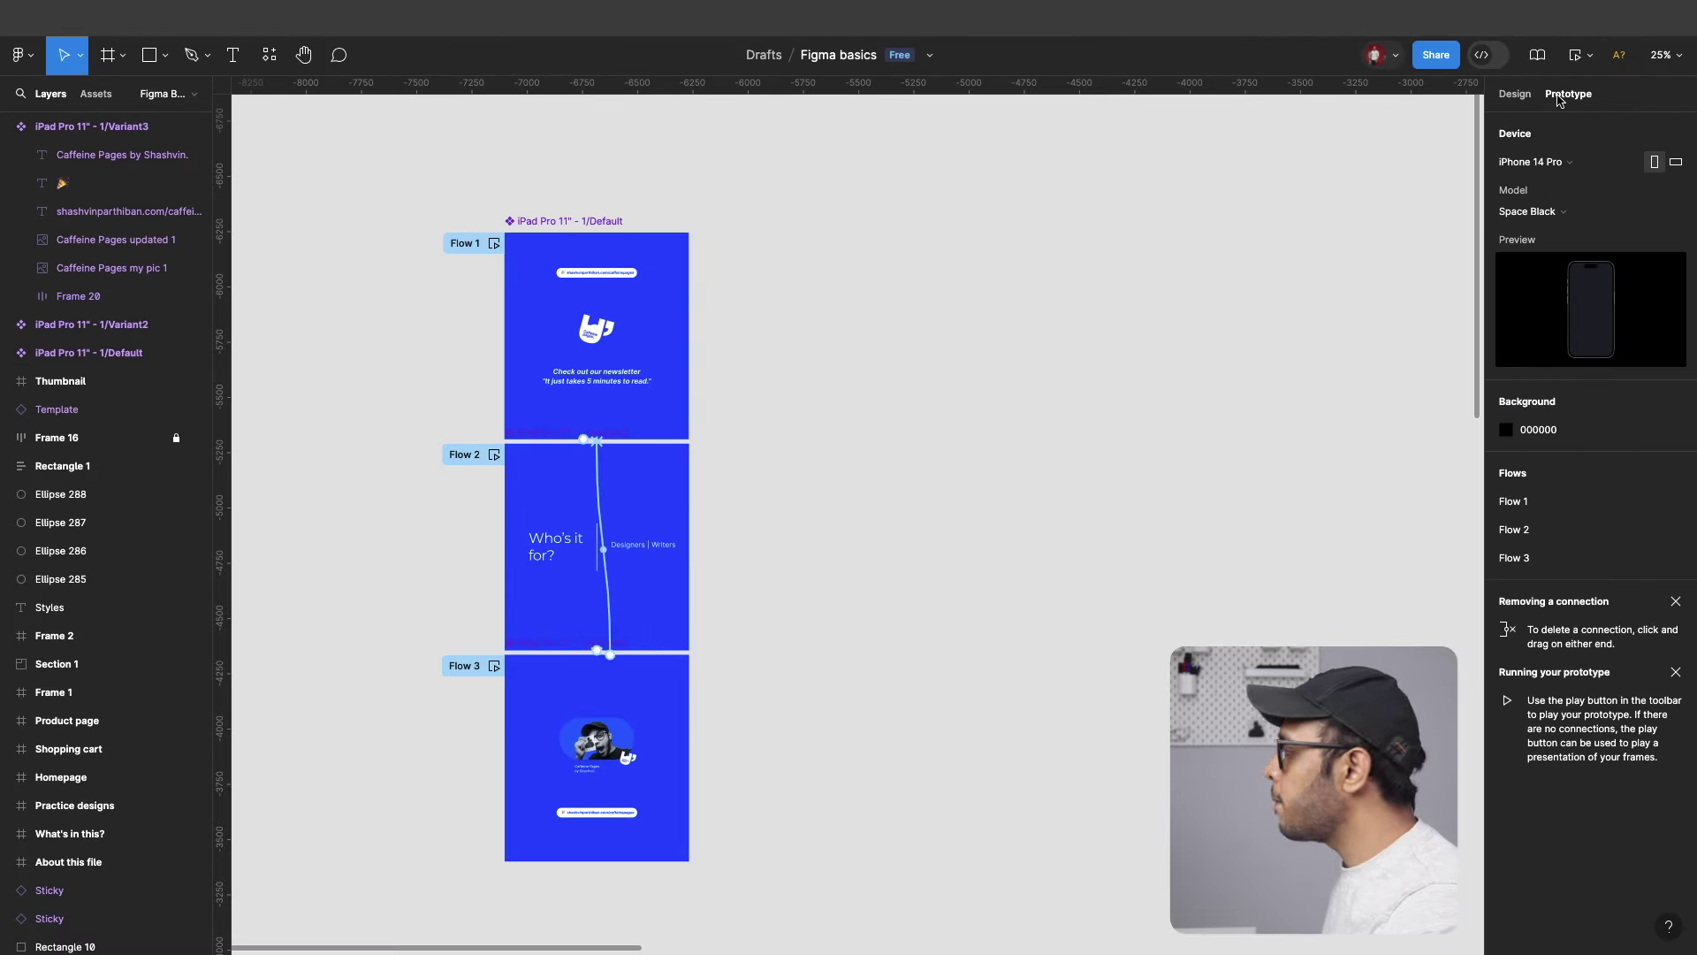
{"action": "key", "text": "f"}
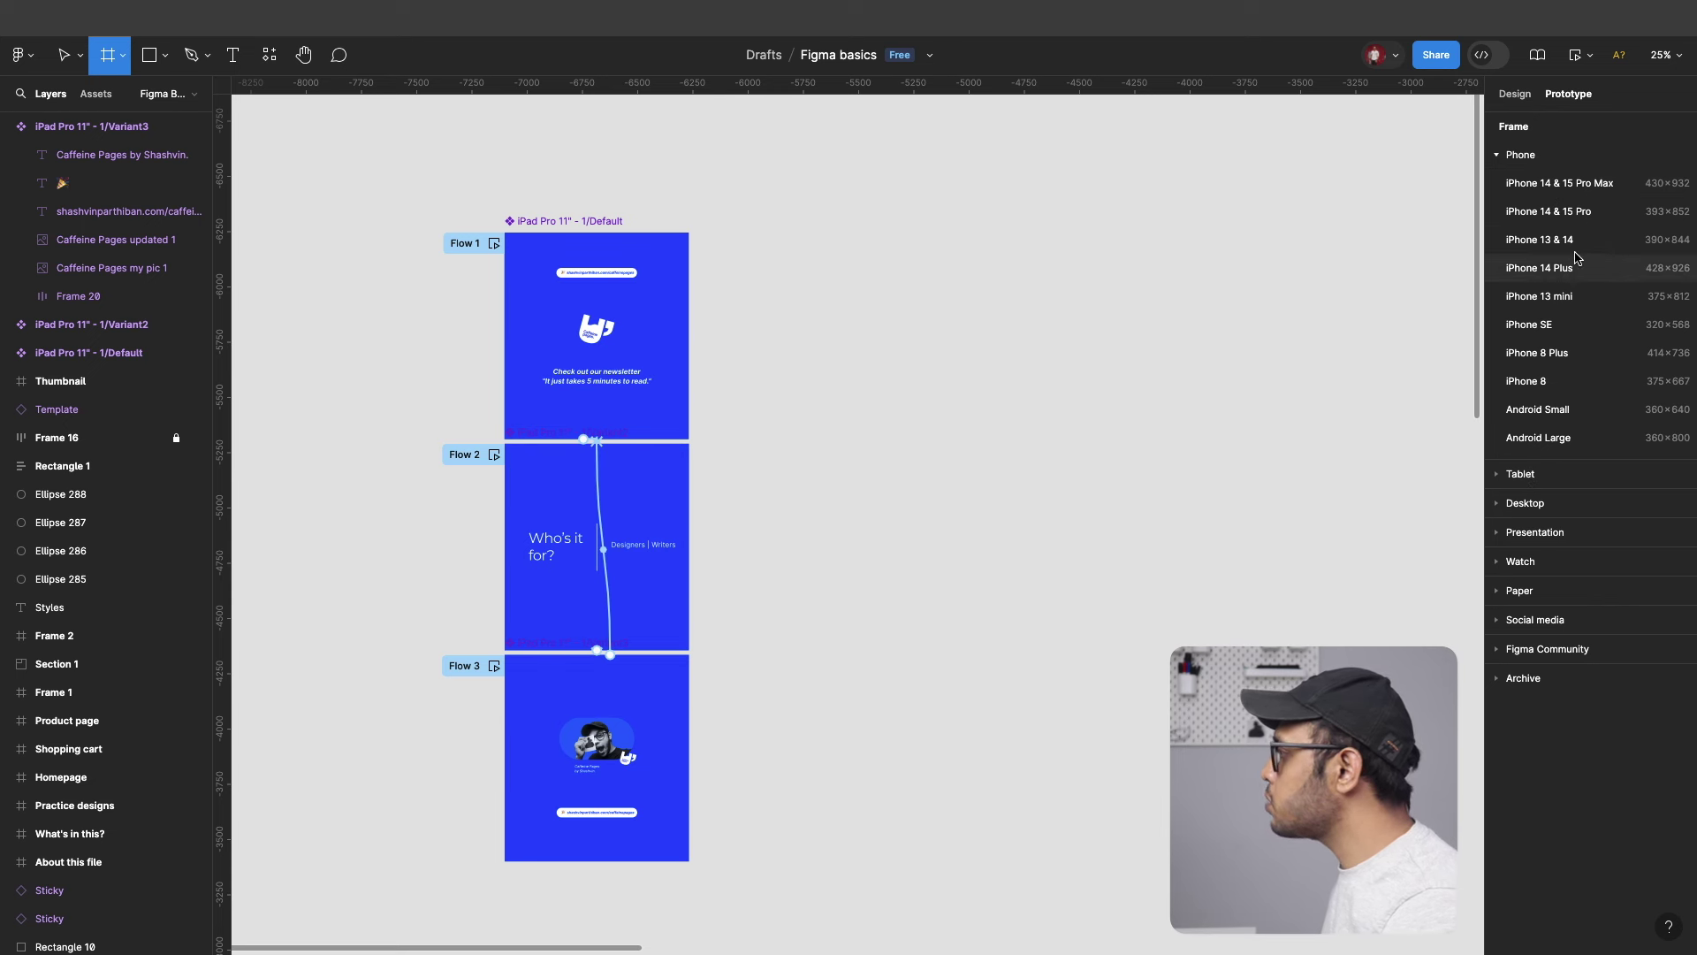
Add a 393×852 iPhone 14 & 15 Pro frame beside the first iPad frame.
{"action": "left_click", "coordinate": [1549, 212]}
{"action": "mouse_move", "coordinate": [849, 515]}
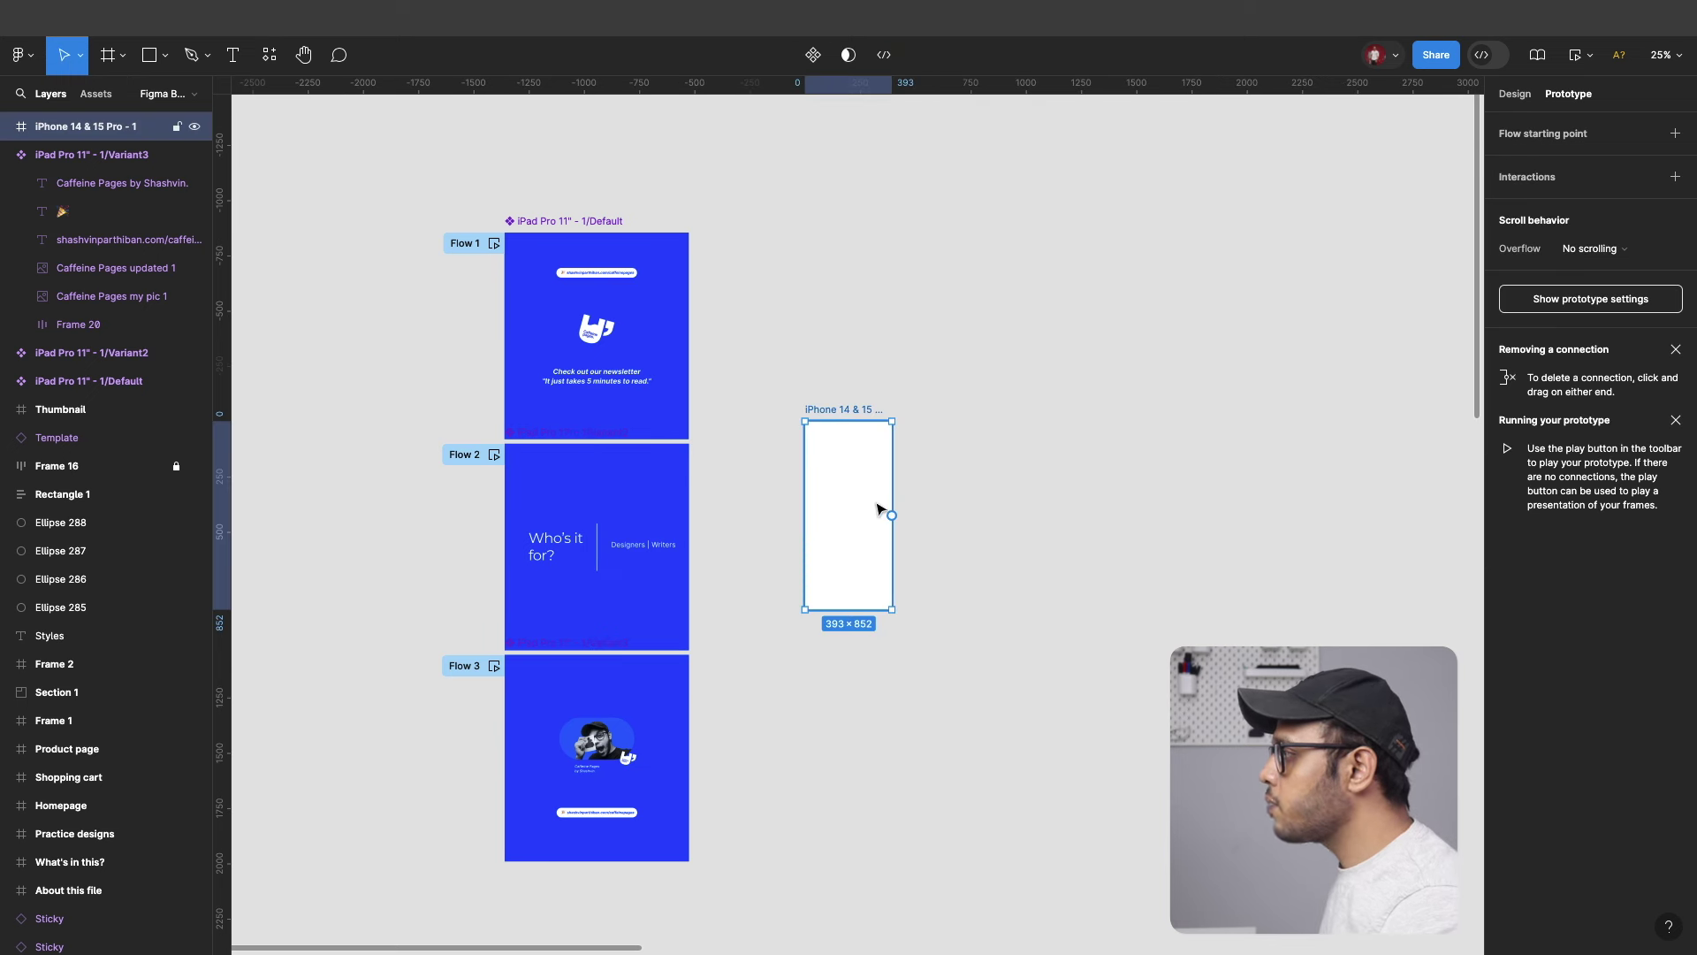
{"action": "left_click_drag", "start_coordinate": [864, 507], "coordinate": [788, 330]}
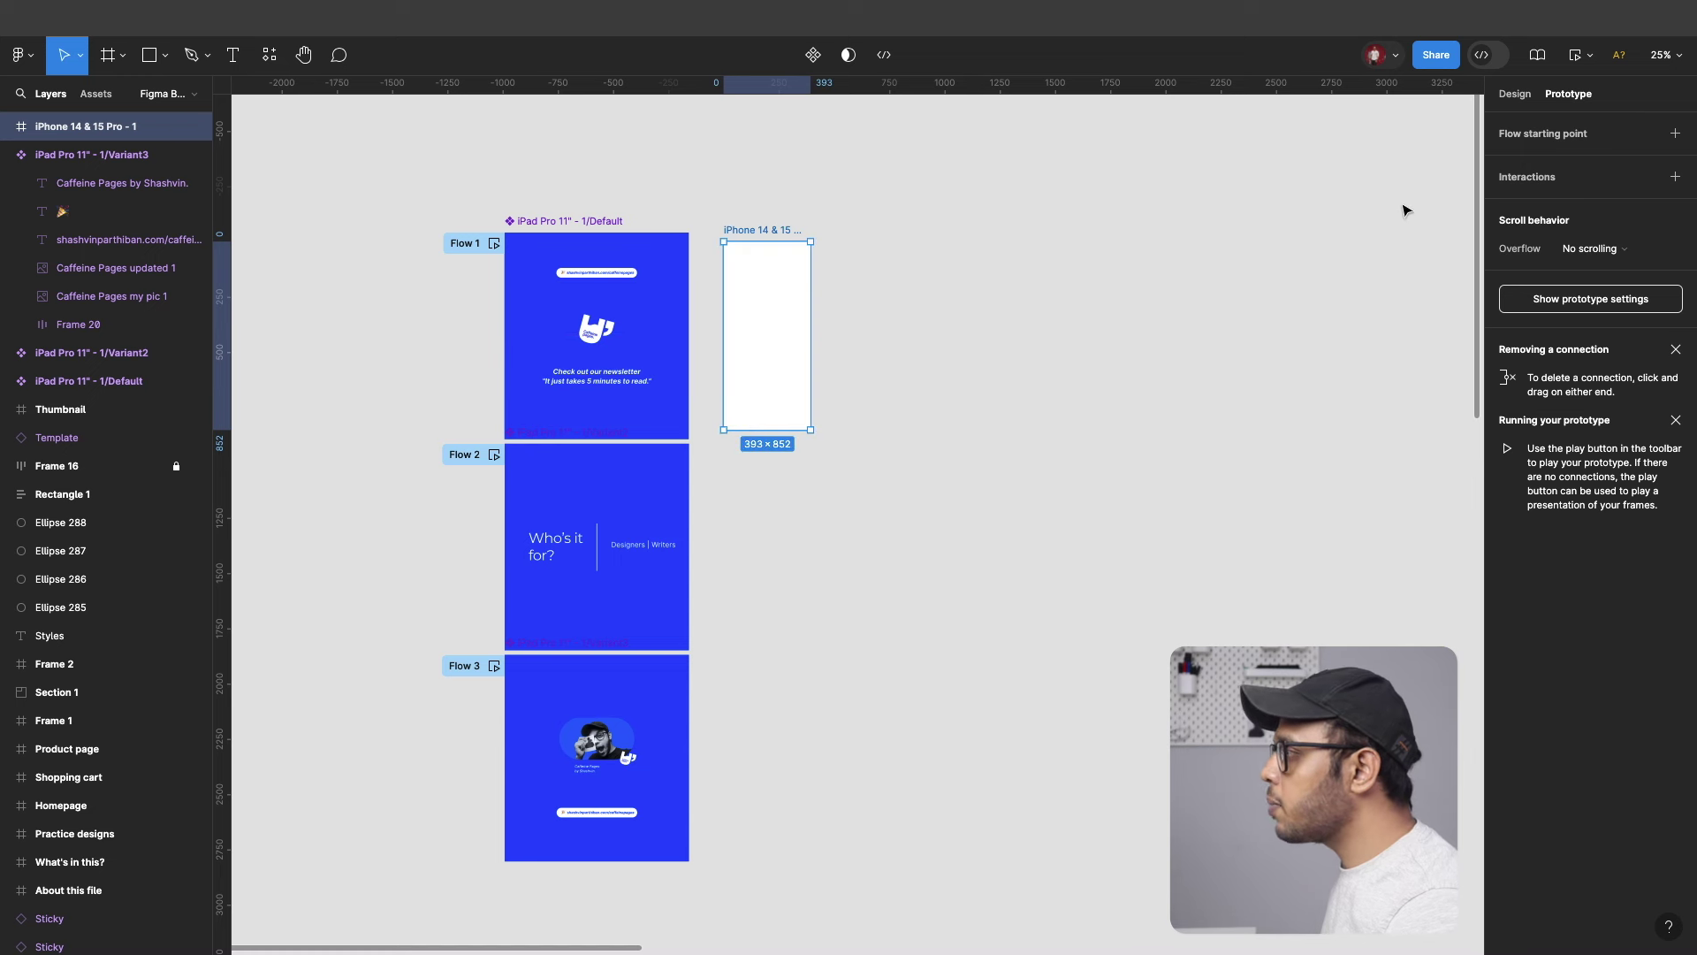
{"action": "left_click", "coordinate": [1514, 94]}
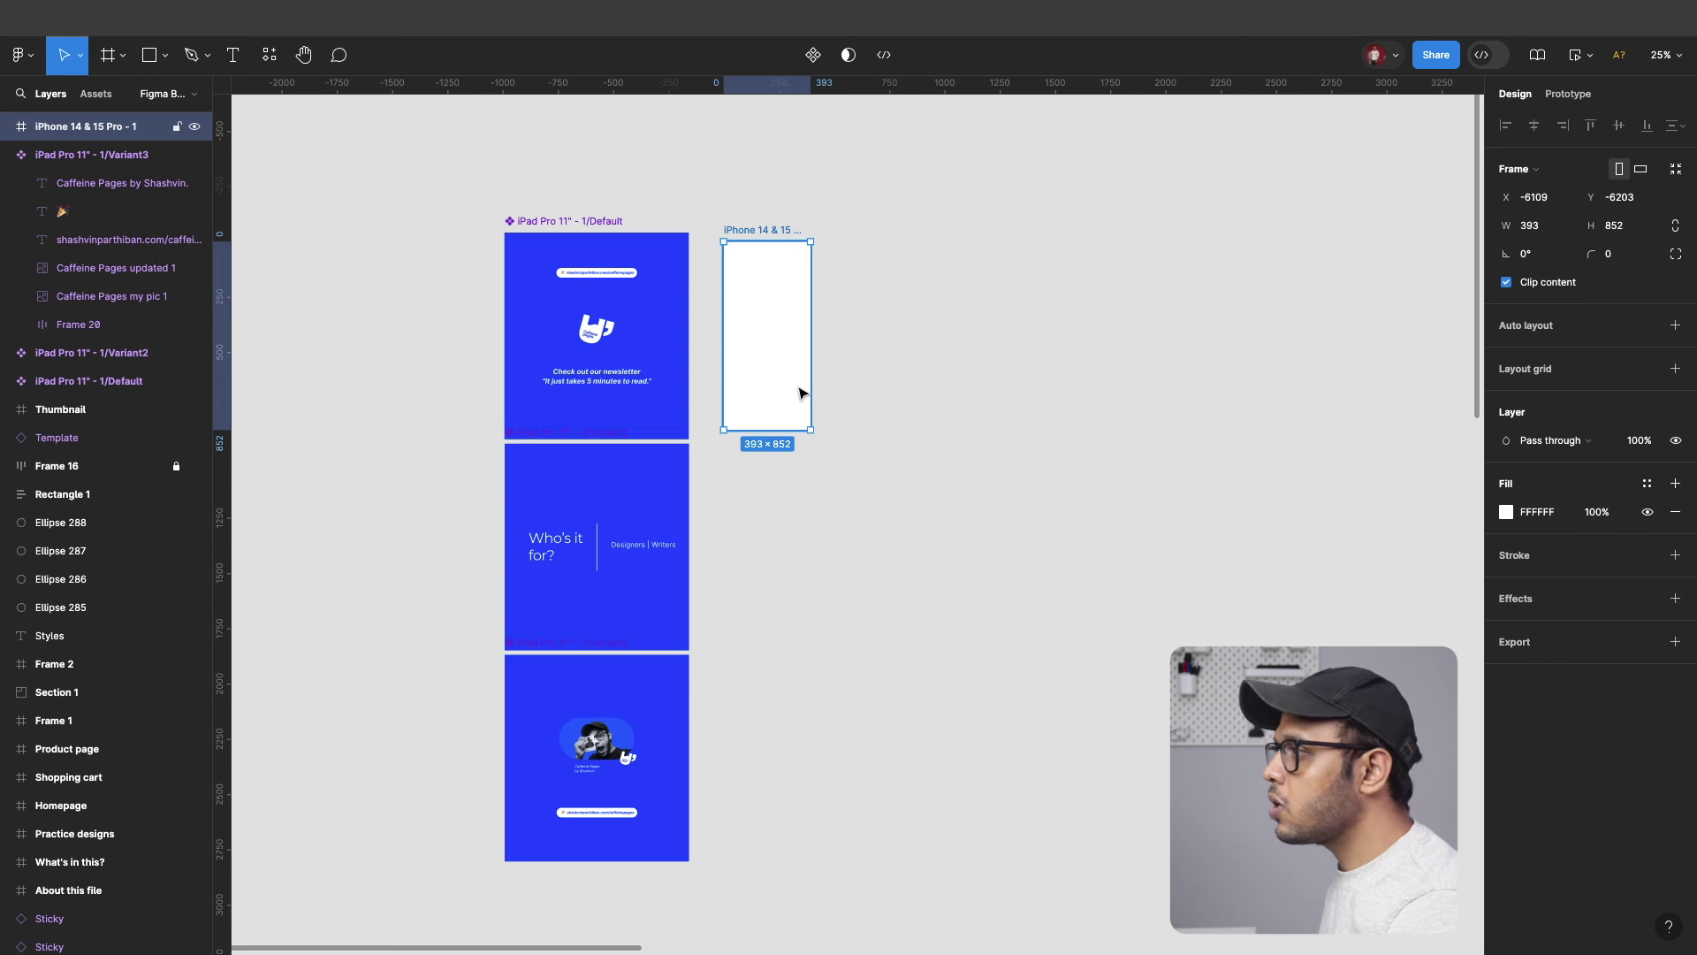
Fill the new phone frame with blue 3461FF.
{"action": "key", "text": "f"}
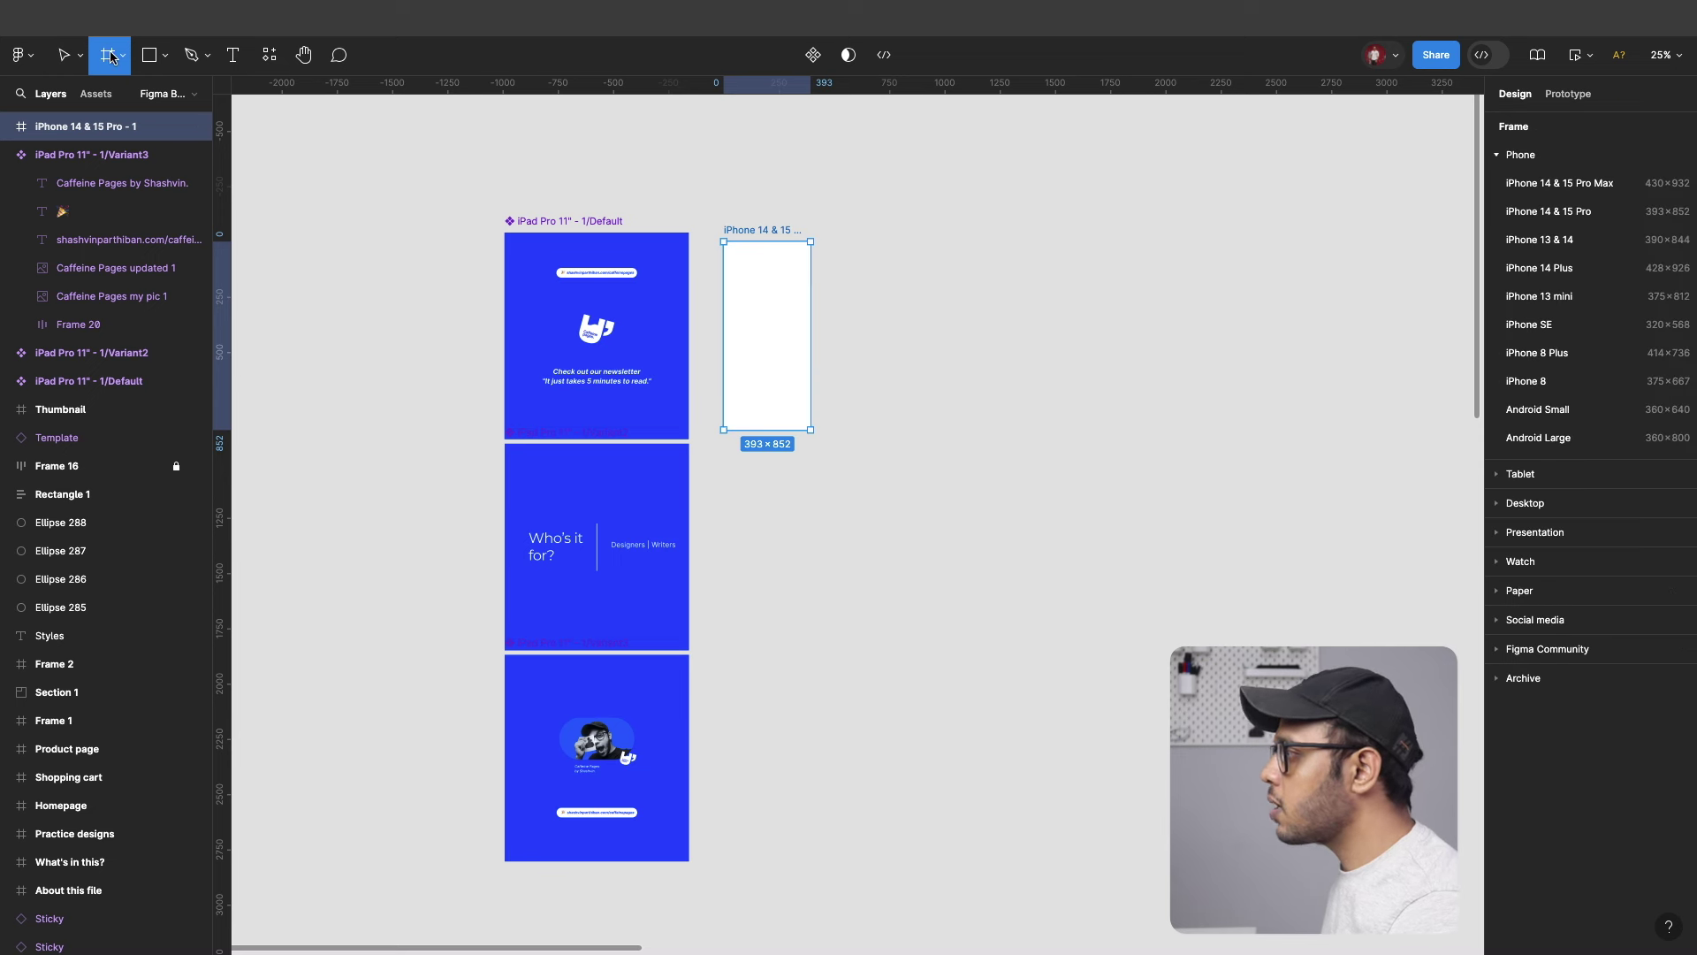
{"action": "key", "text": "v"}
{"action": "left_click", "coordinate": [1506, 511]}
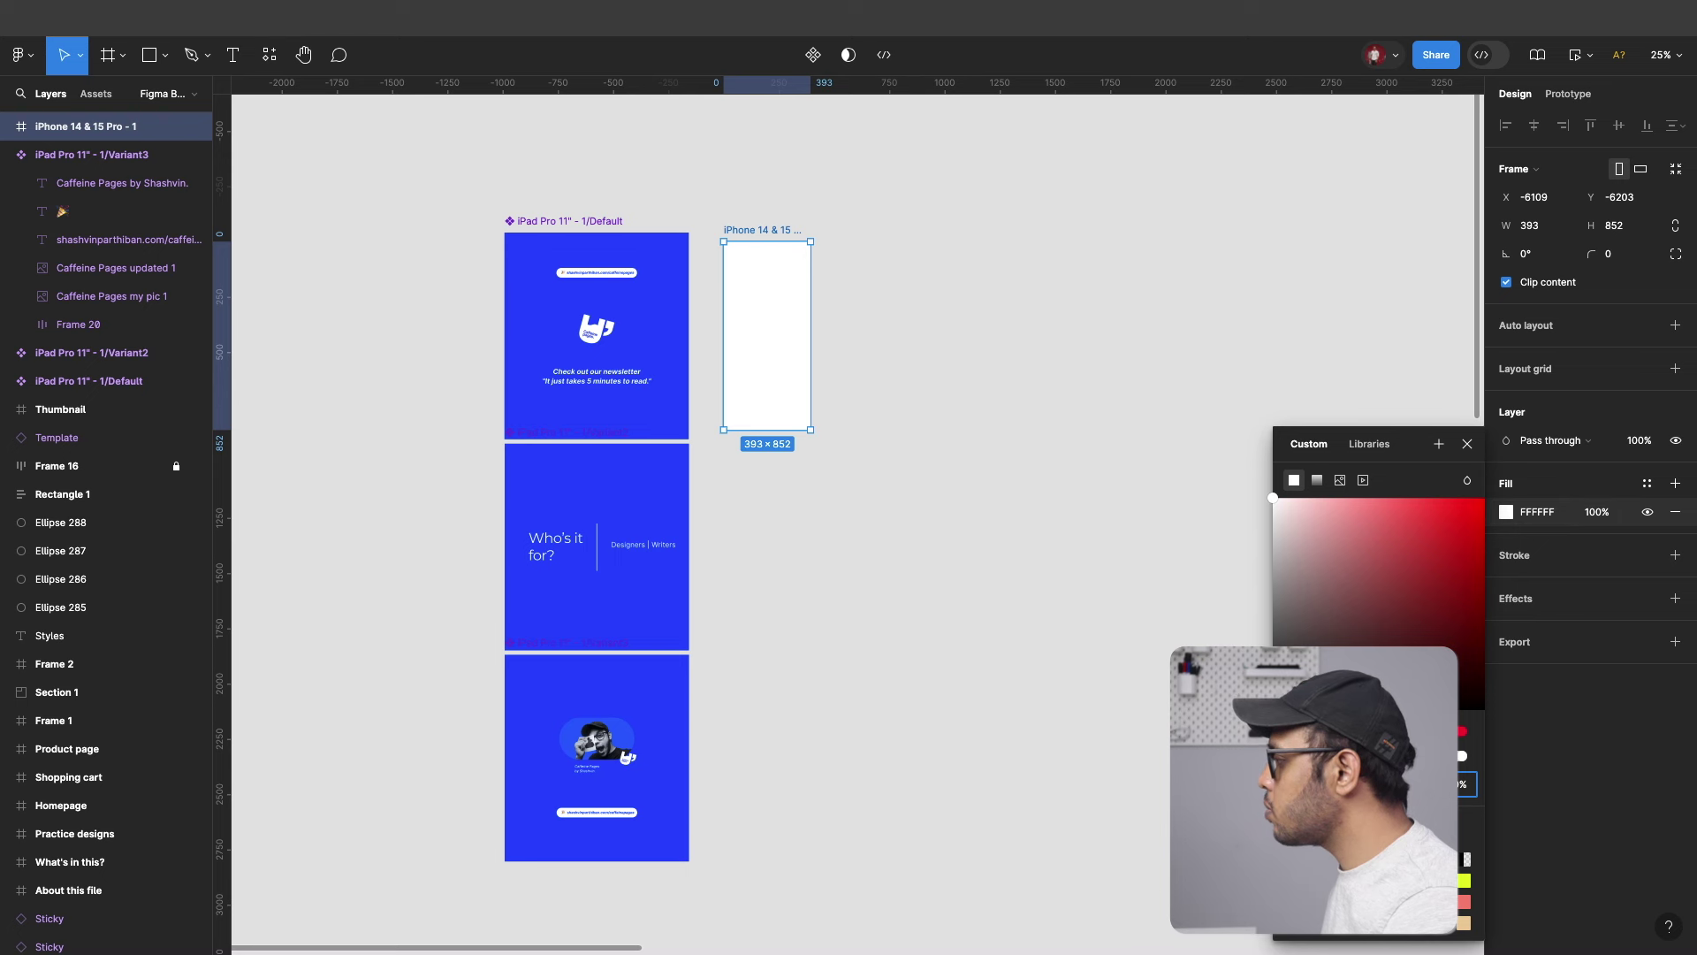
{"action": "left_click", "coordinate": [1465, 884]}
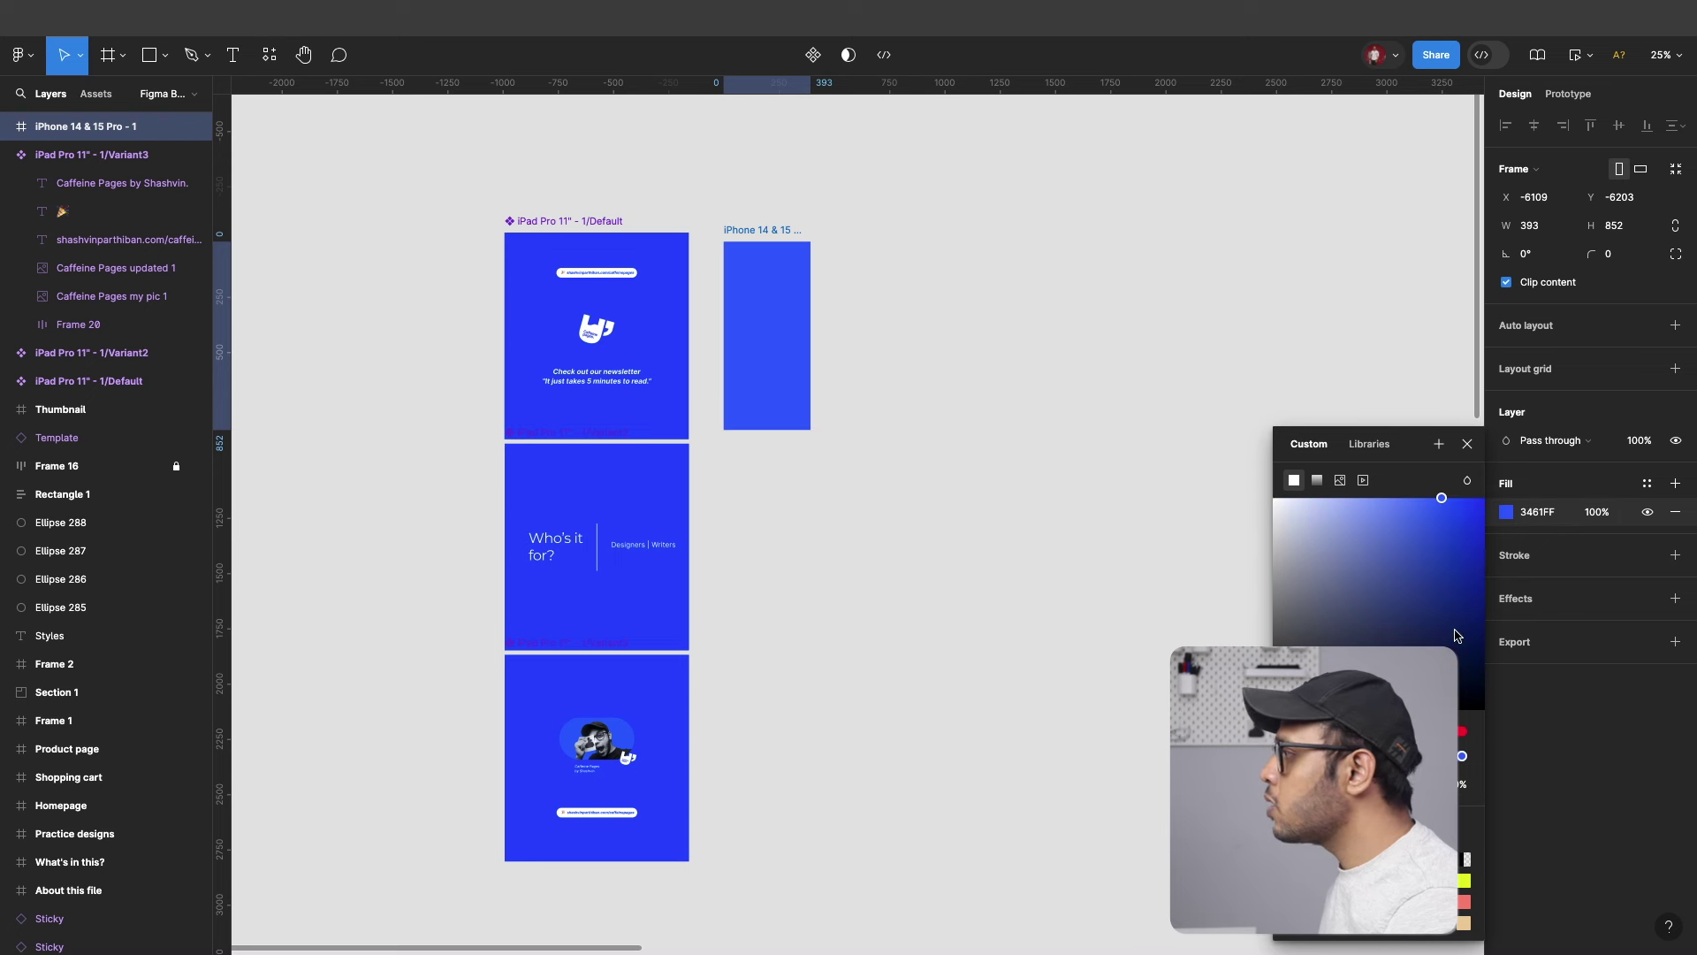
{"action": "left_click", "coordinate": [1467, 444]}
{"action": "scroll", "coordinate": [867, 398], "scroll_direction": "left", "scroll_amount": 2}
{"action": "scroll", "coordinate": [867, 398], "scroll_direction": "up", "scroll_amount": 1}
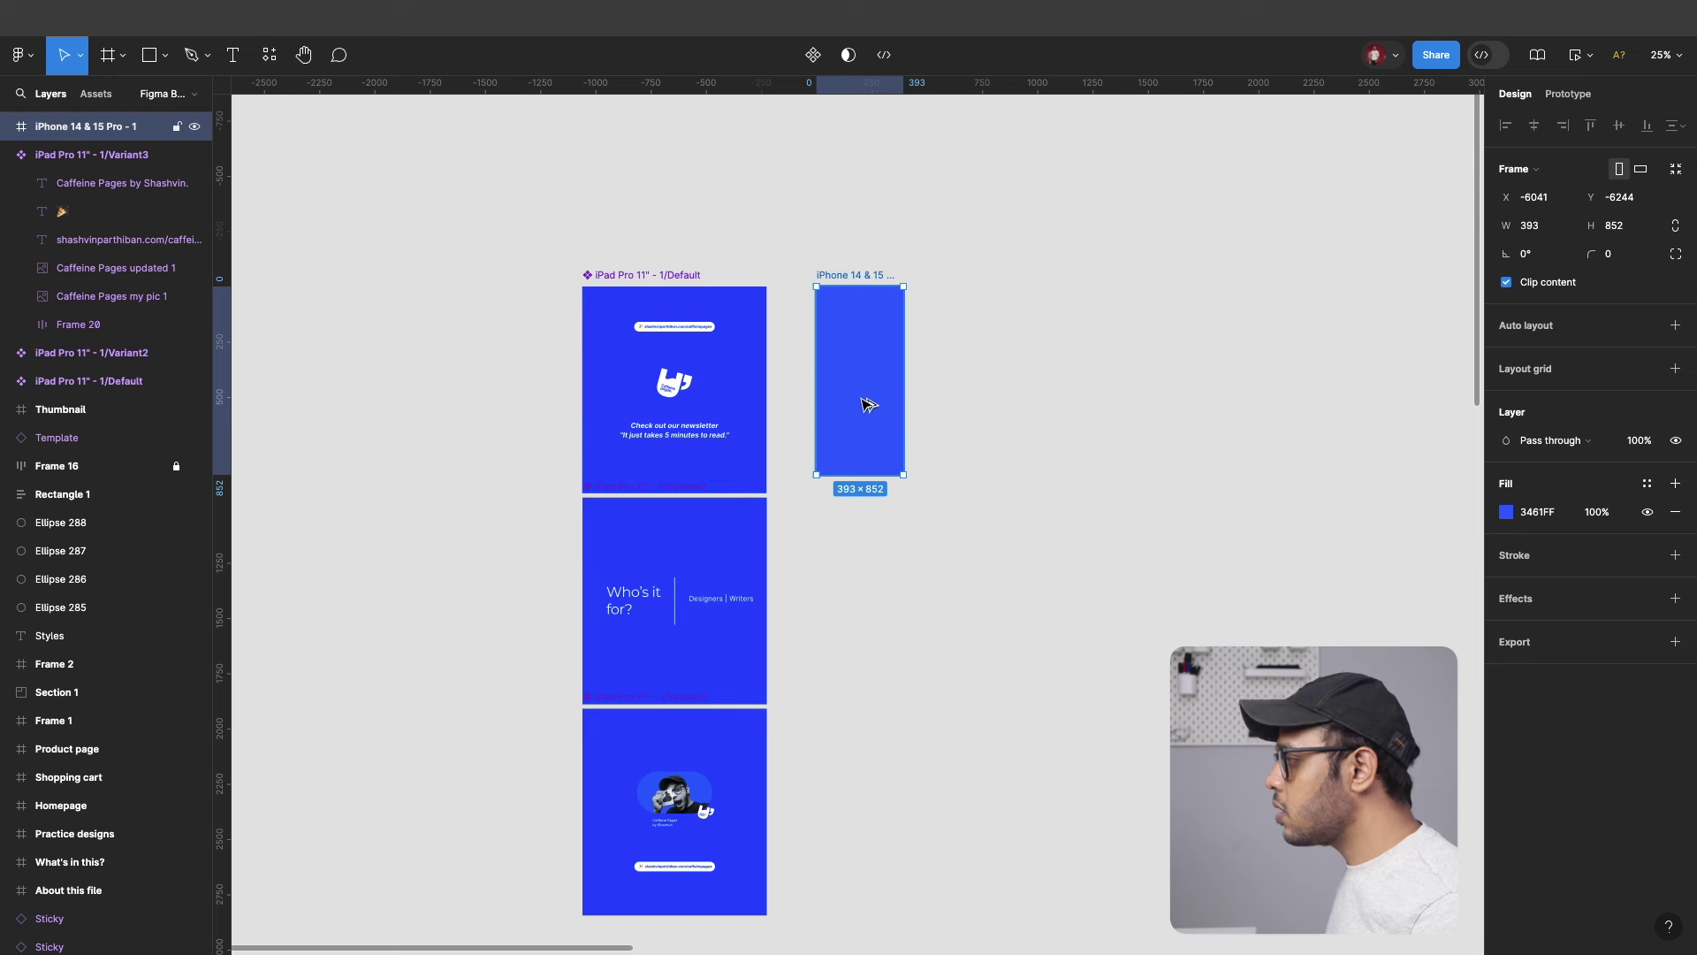
Duplicate the blue phone frame into three stacked copies and make all three components.
{"action": "left_click_drag", "start_coordinate": [869, 405], "coordinate": [862, 829]}
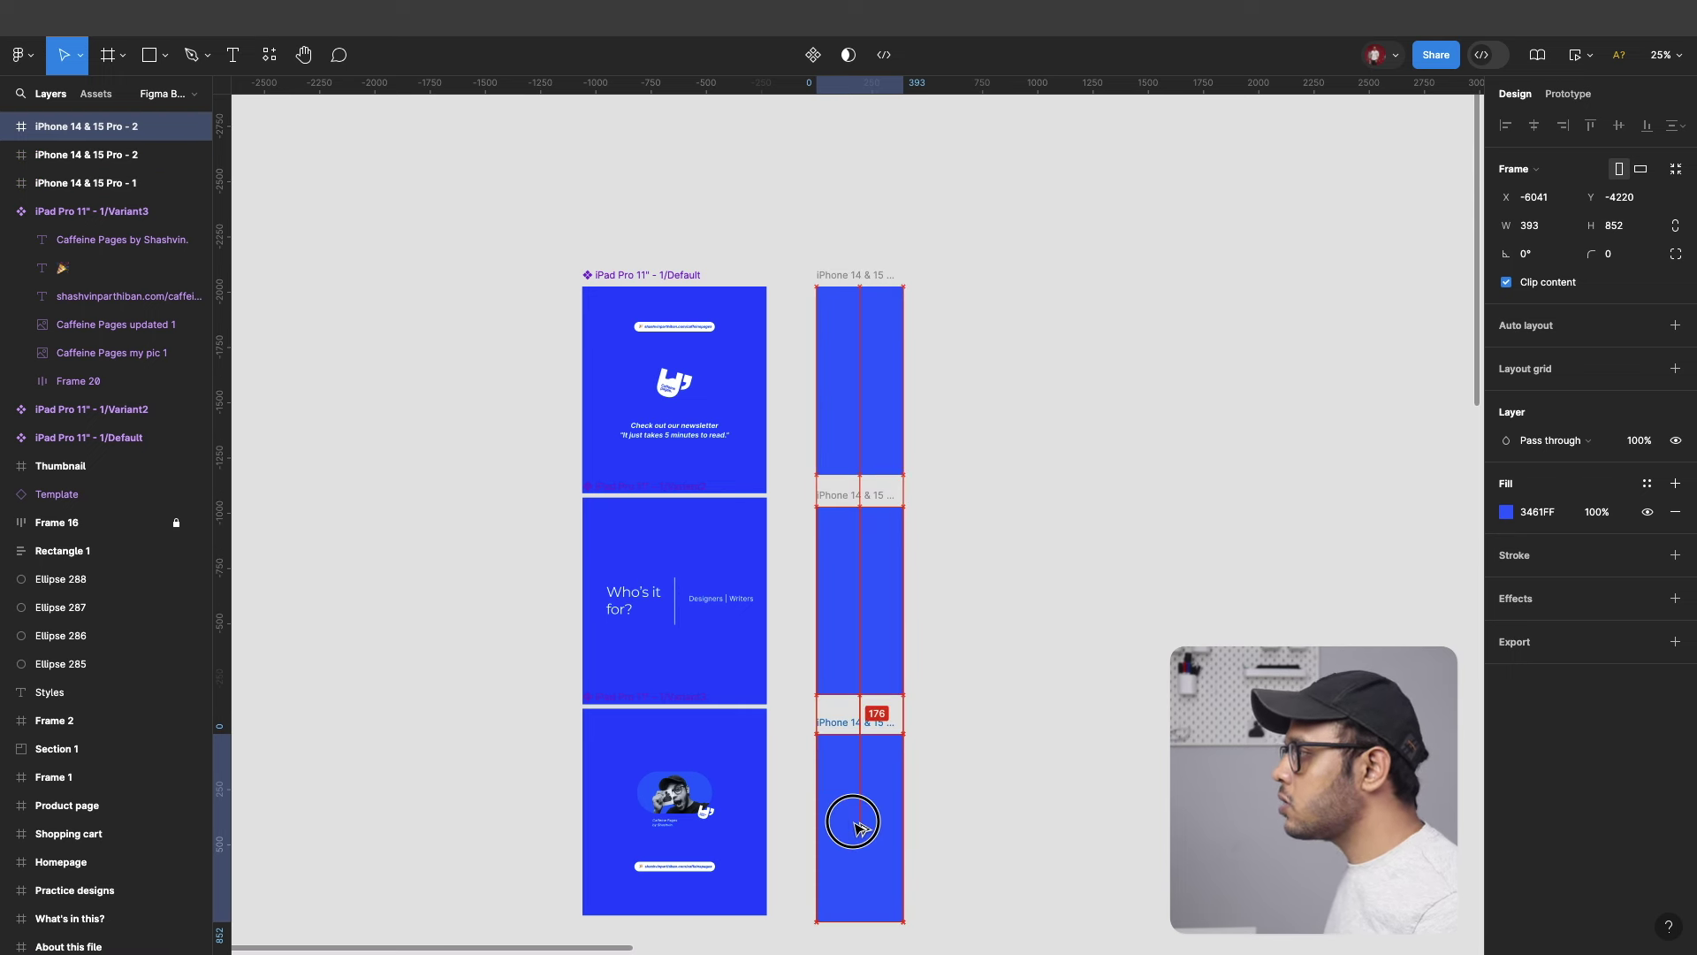
{"action": "scroll", "coordinate": [1035, 588], "scroll_direction": "right", "scroll_amount": 2}
{"action": "scroll", "coordinate": [1037, 591], "scroll_direction": "down", "scroll_amount": 1}
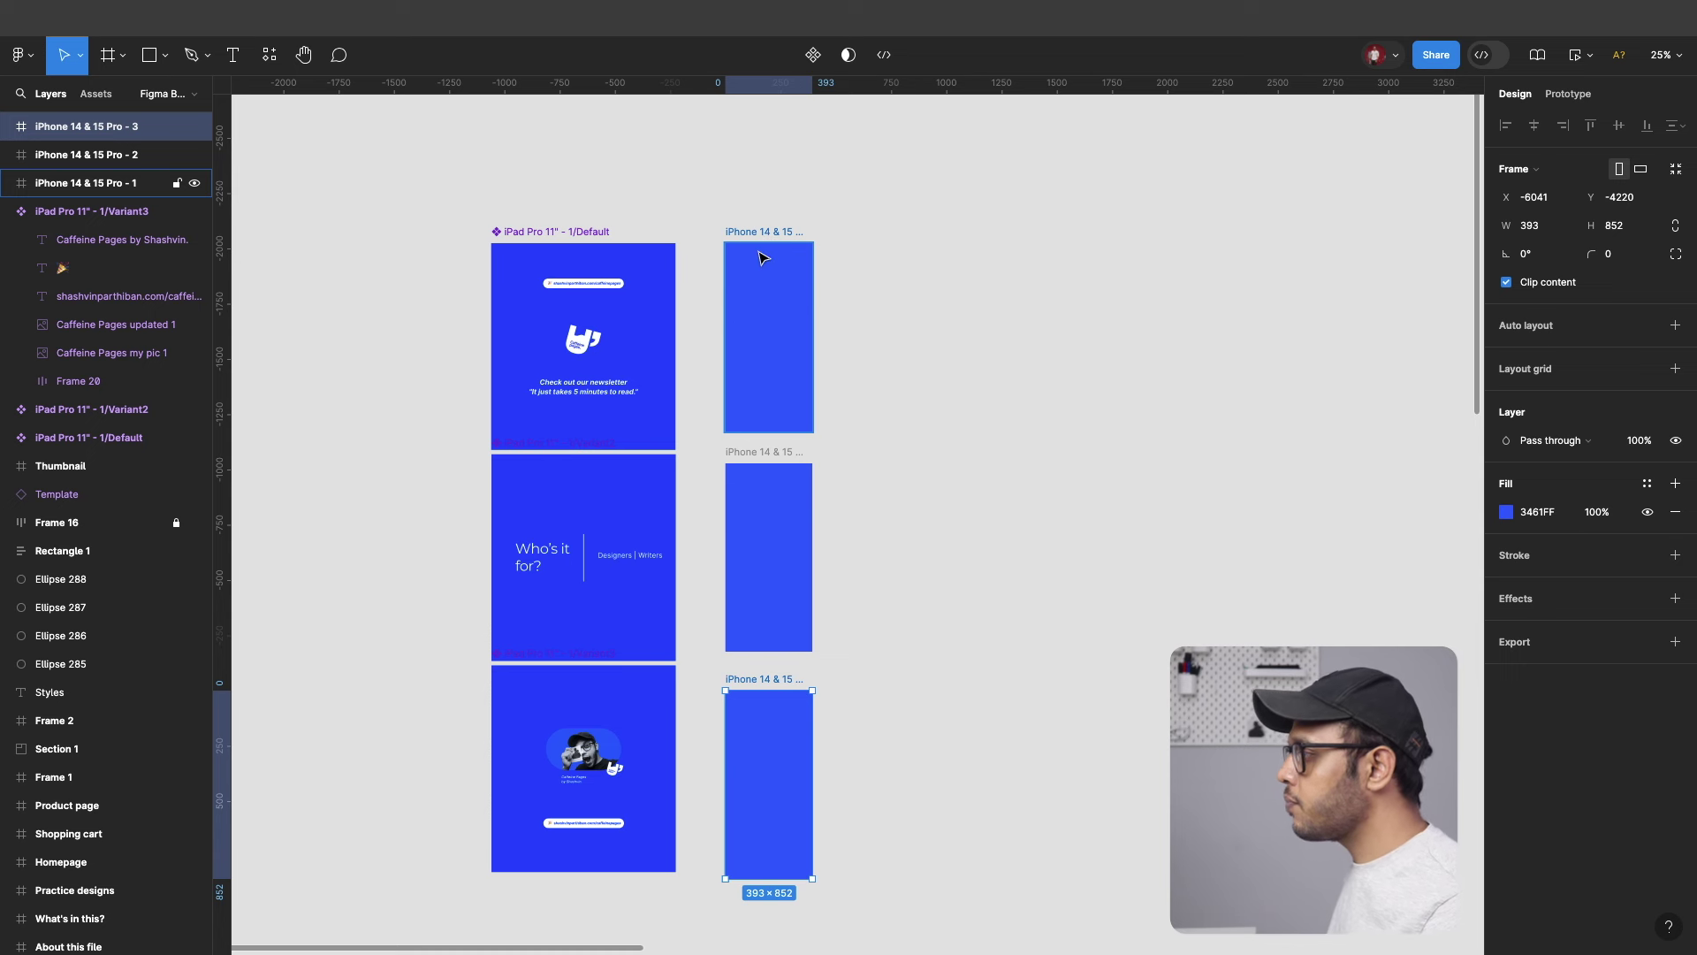
{"action": "key", "text": "ctrl+alt+k"}
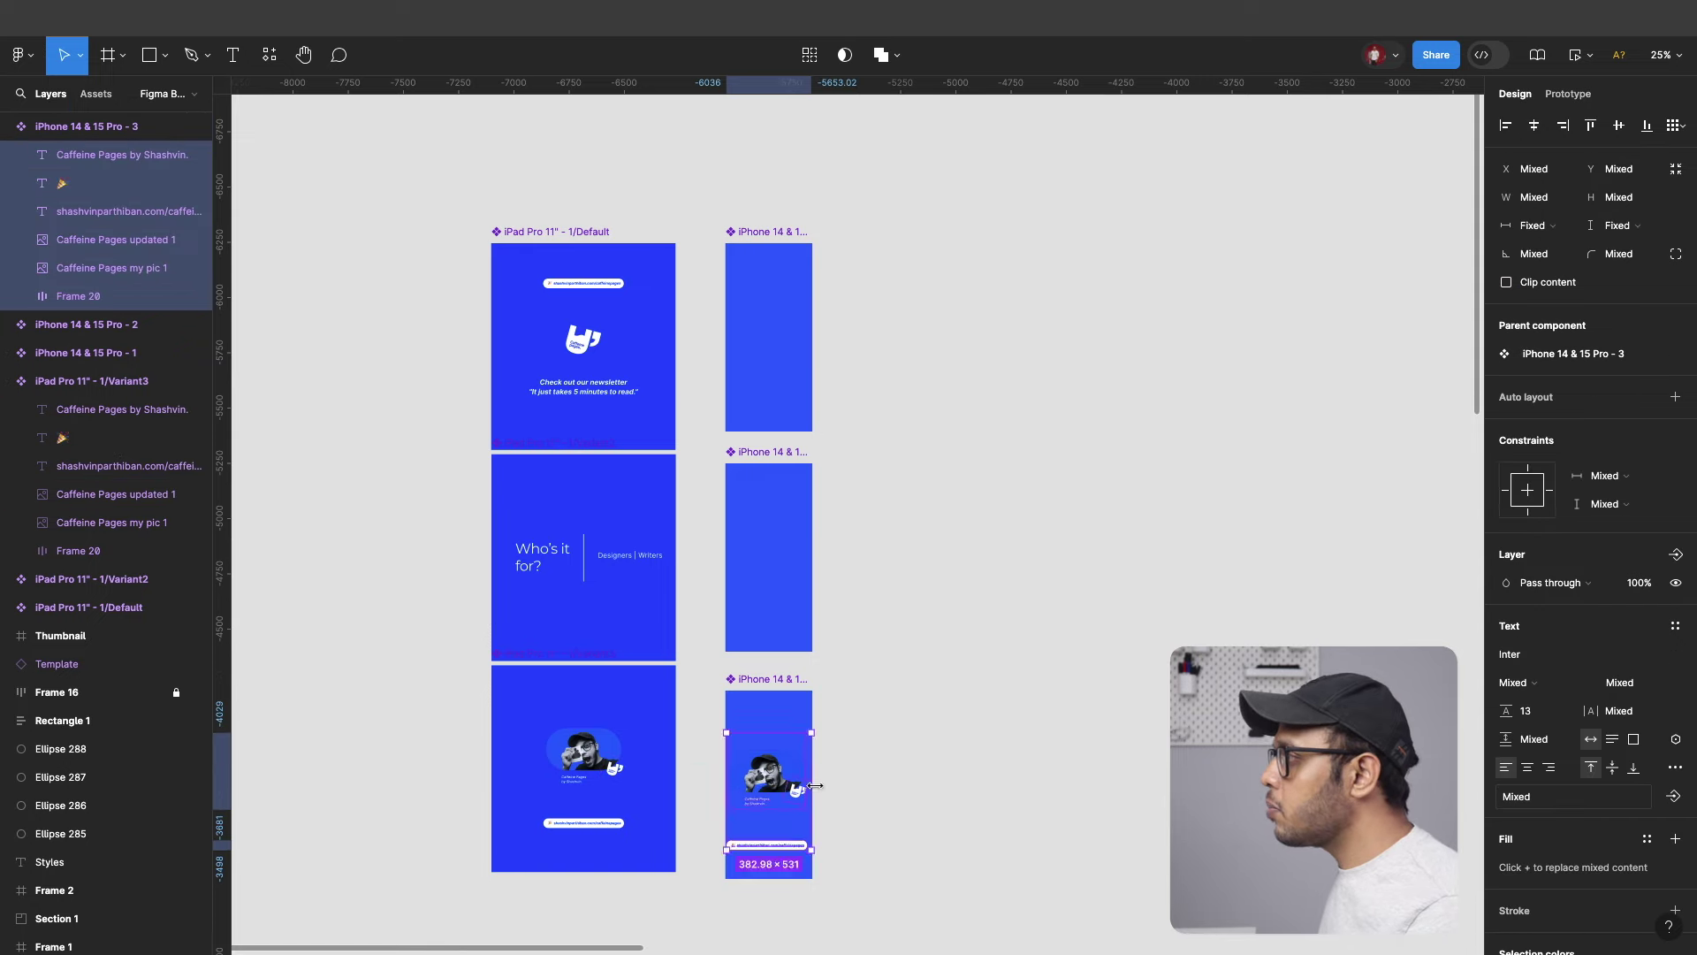
Paste and scale the photo and link content into the third phone frame.
{"action": "key", "text": "Escape"}
{"action": "scroll", "coordinate": [774, 838], "scroll_direction": "up", "scroll_amount": 2}
{"action": "key", "text": "ctrl+a"}
{"action": "left_click_drag", "start_coordinate": [824, 683], "coordinate": [894, 718]}
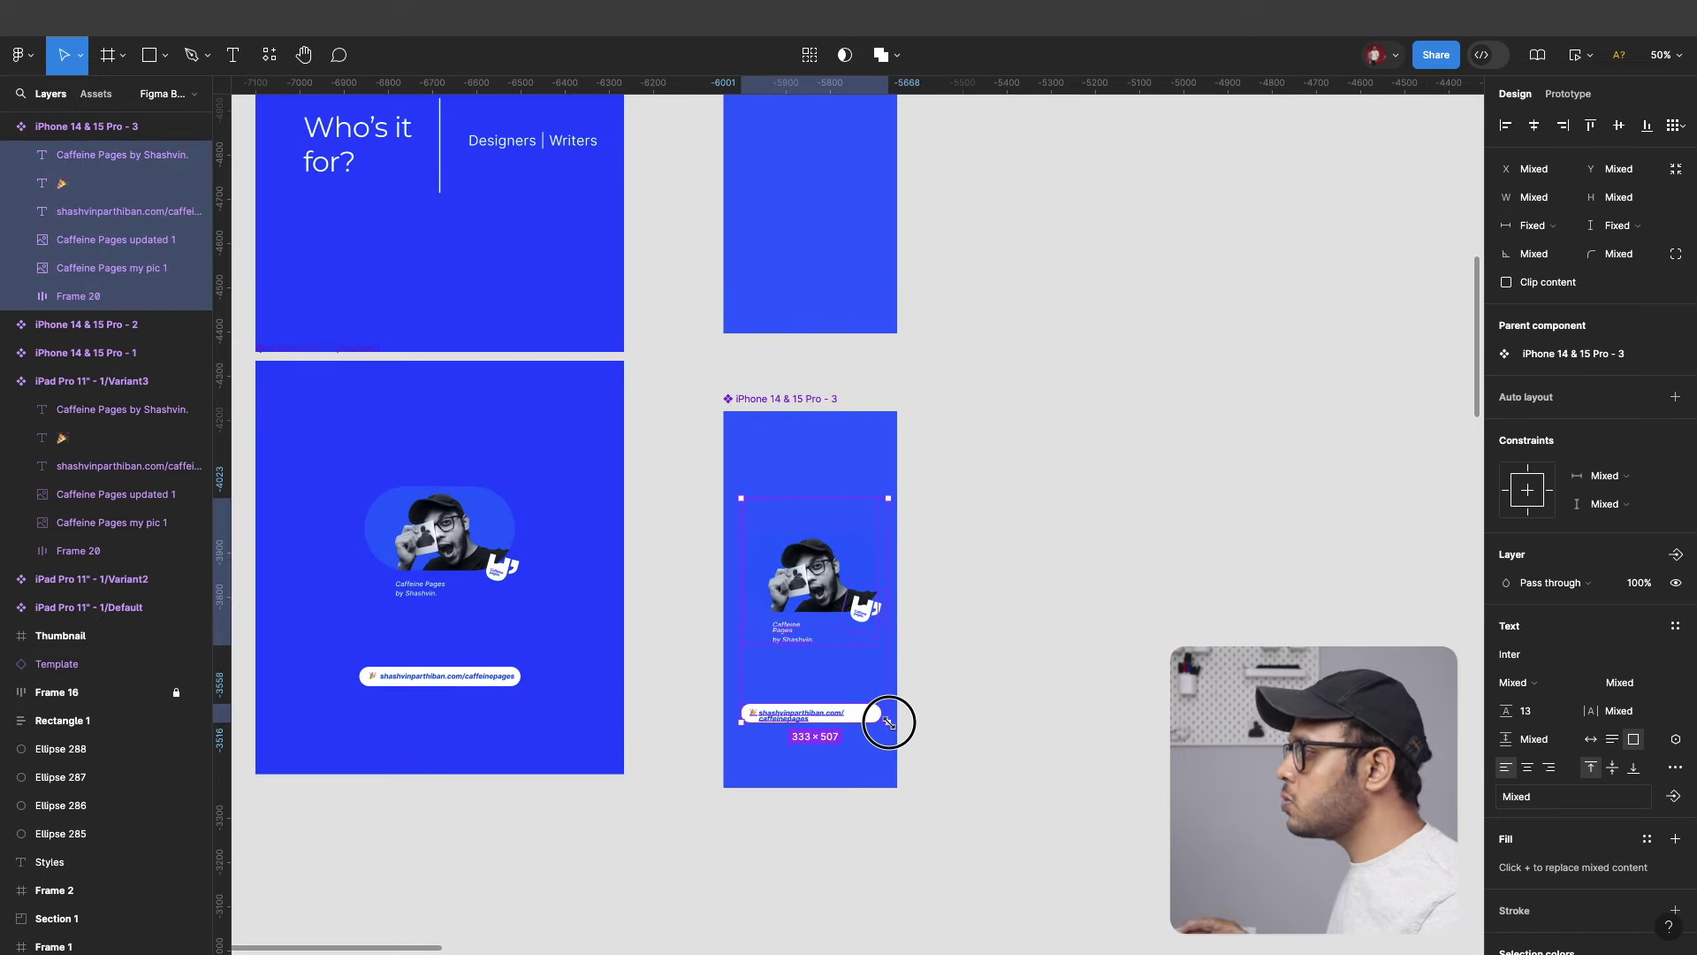
Place the Who's it for? and Designers | Writers content in the second phone frame.
{"action": "scroll", "coordinate": [730, 661], "scroll_direction": "up", "scroll_amount": 2}
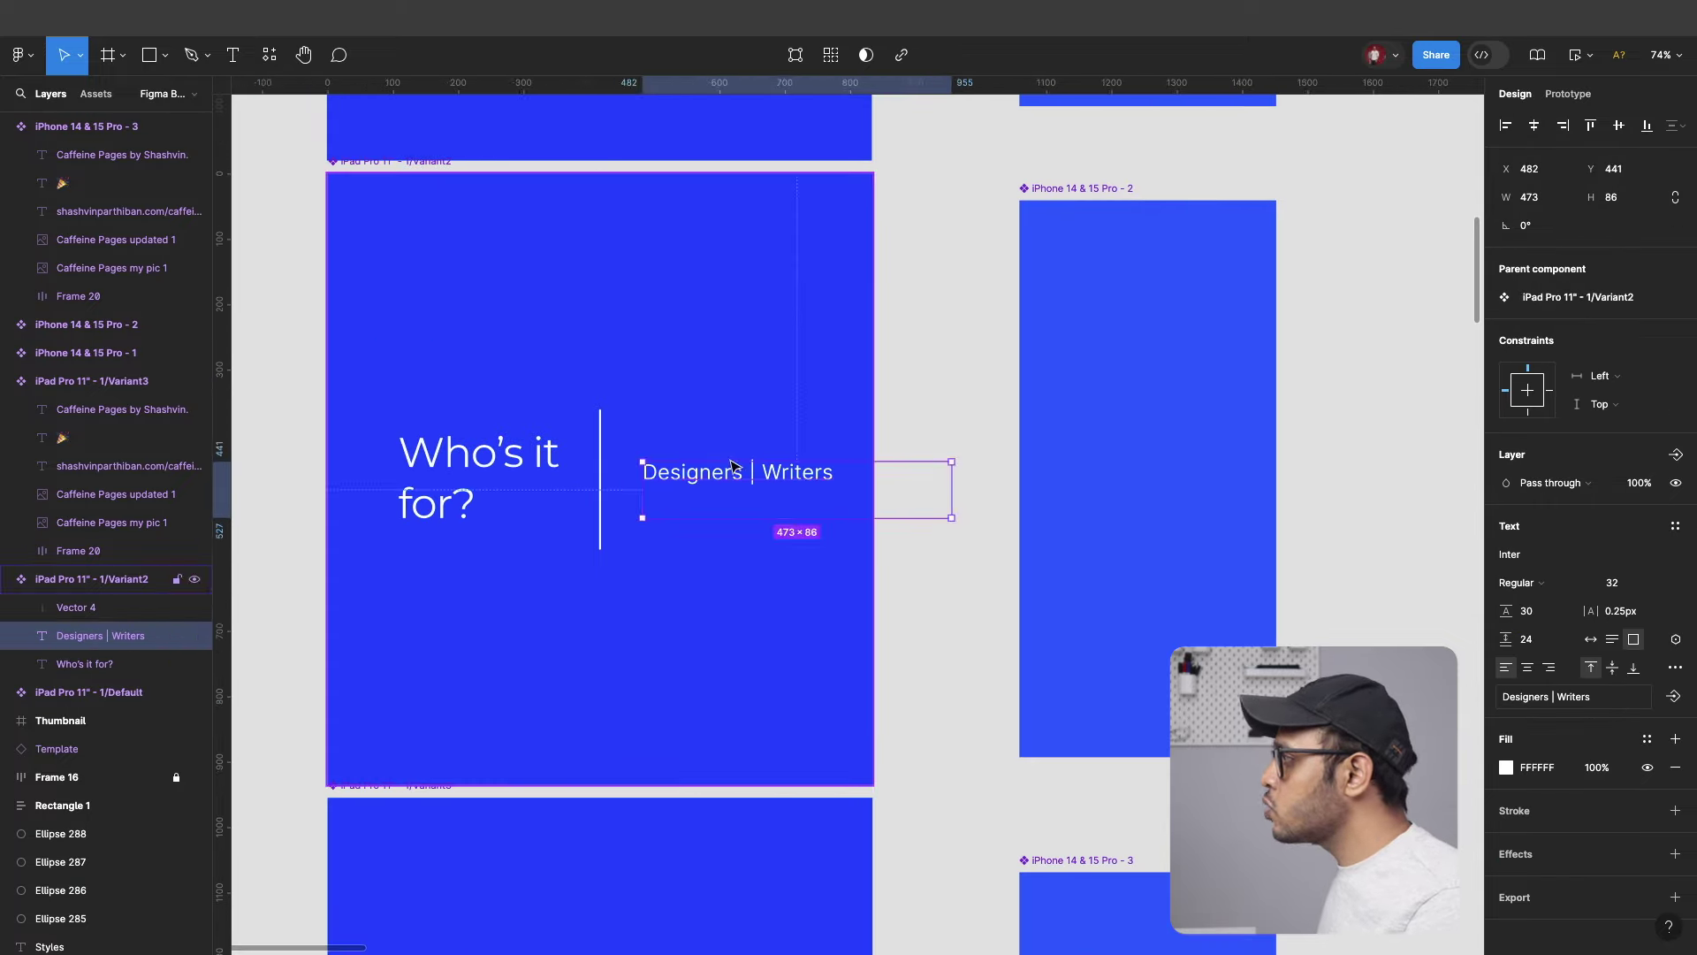
{"action": "left_click_drag", "start_coordinate": [738, 471], "coordinate": [1139, 638]}
{"action": "left_click_drag", "start_coordinate": [477, 453], "coordinate": [1121, 415]}
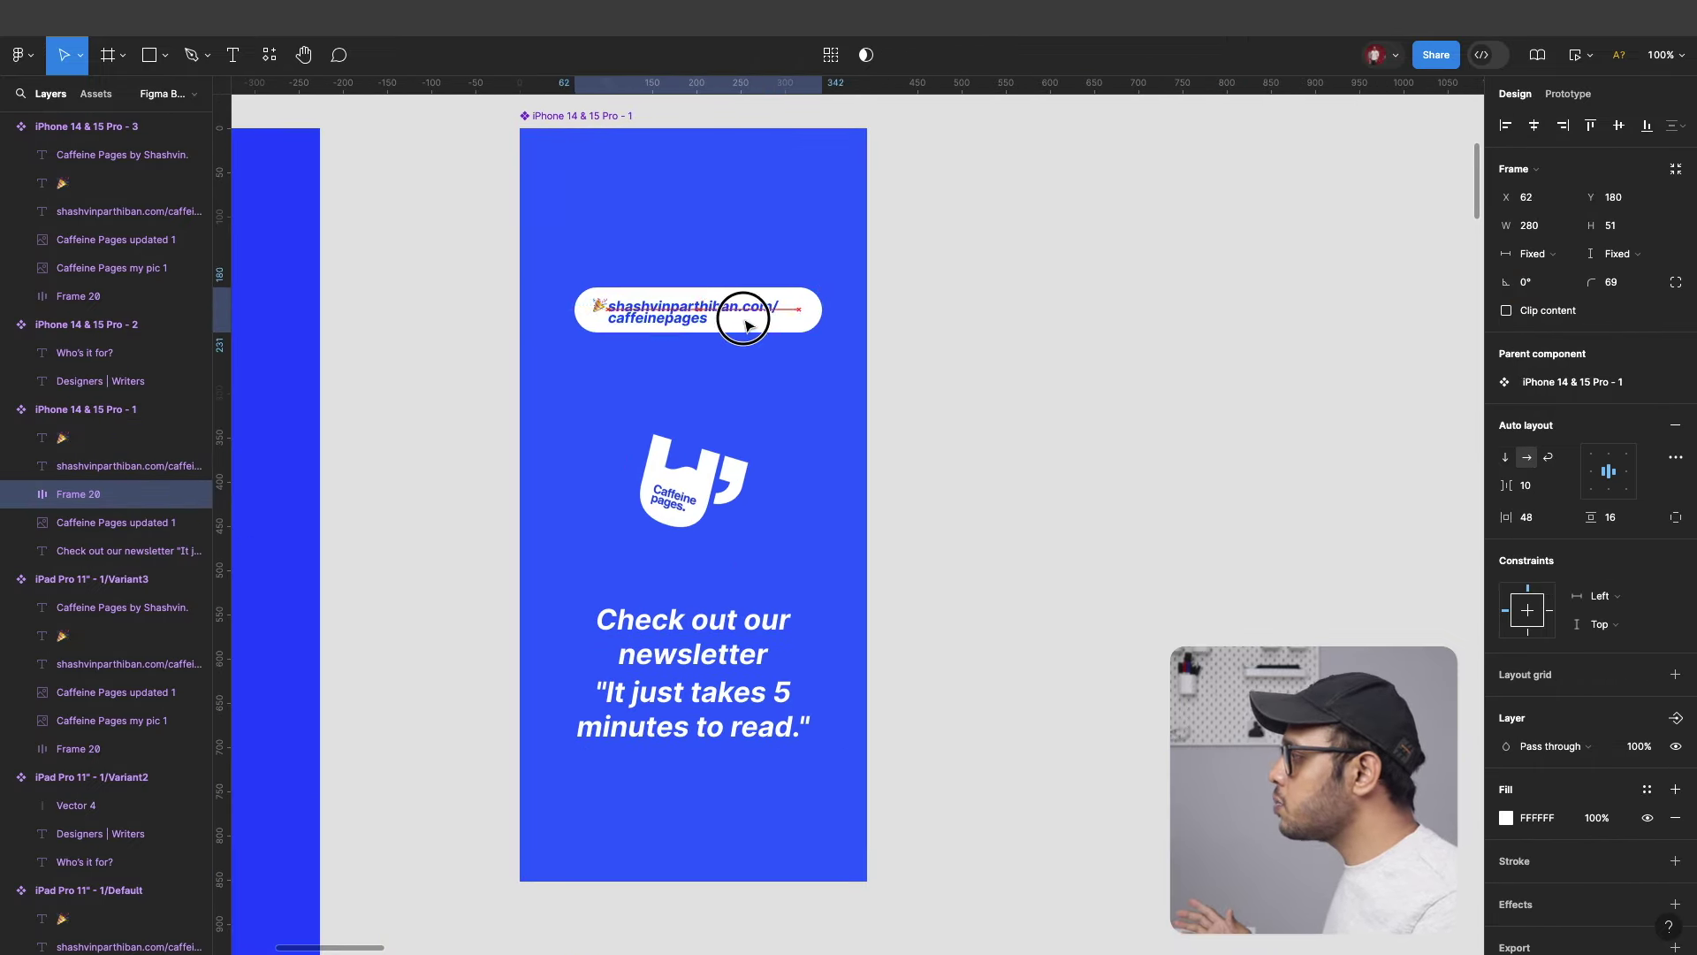
Adjust the link and newsletter text in the first phone frame, then select that frame.
{"action": "double_click", "coordinate": [739, 311]}
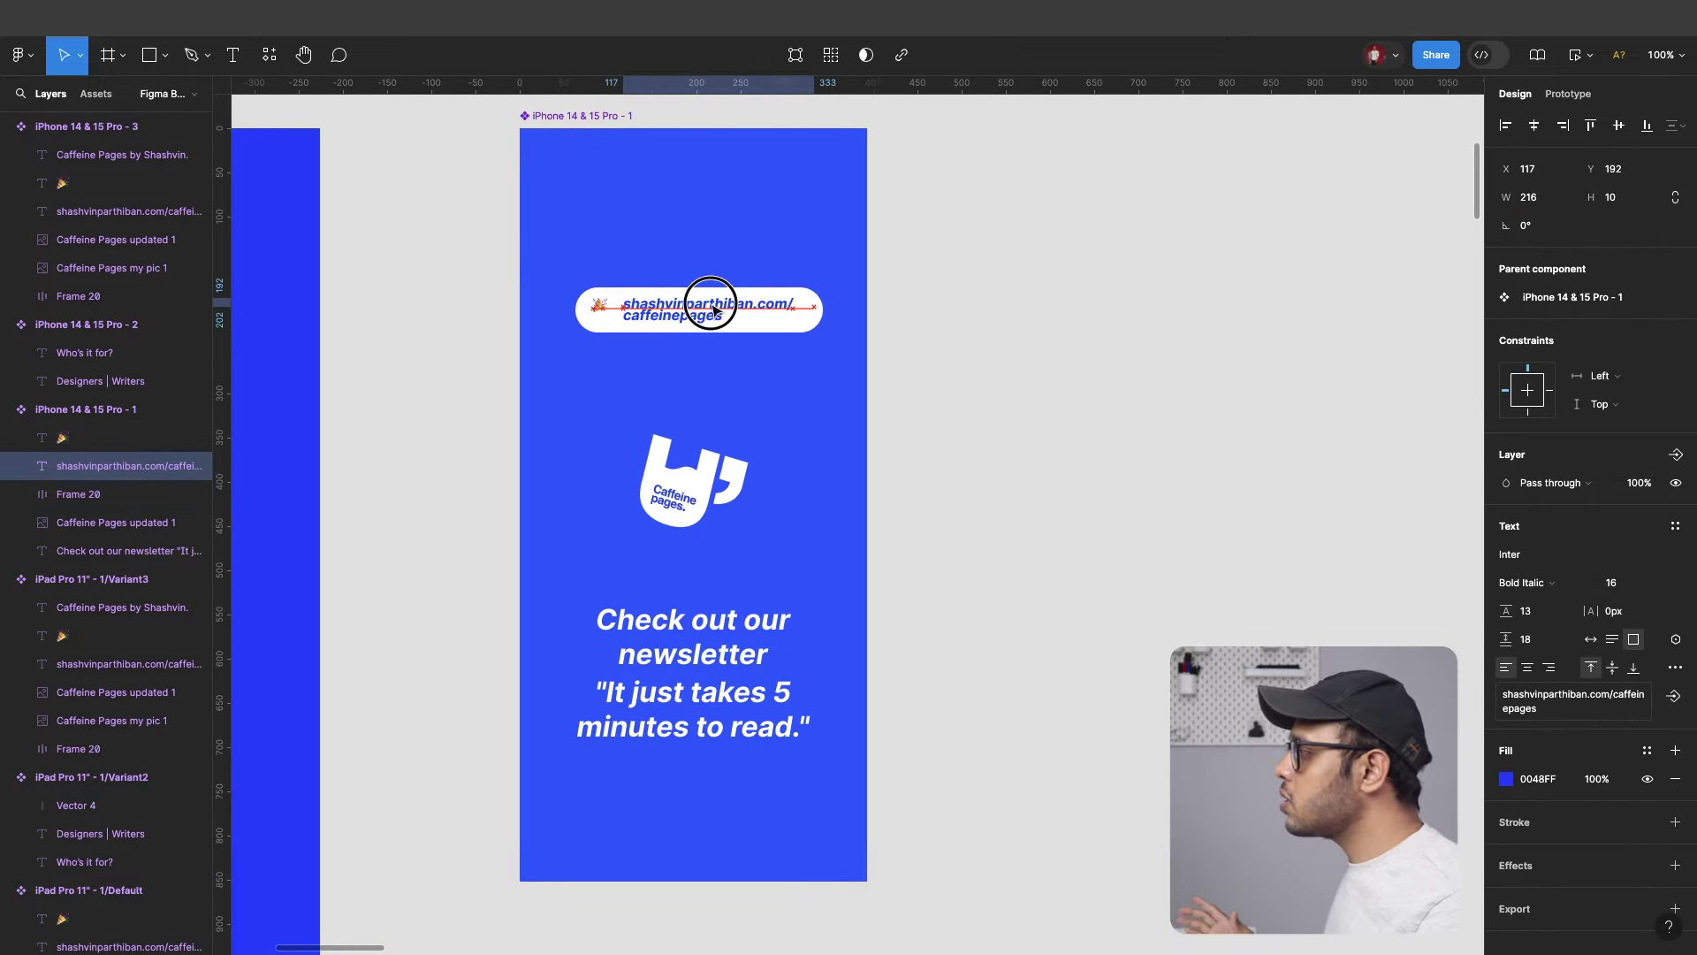
{"action": "left_click", "coordinate": [745, 755]}
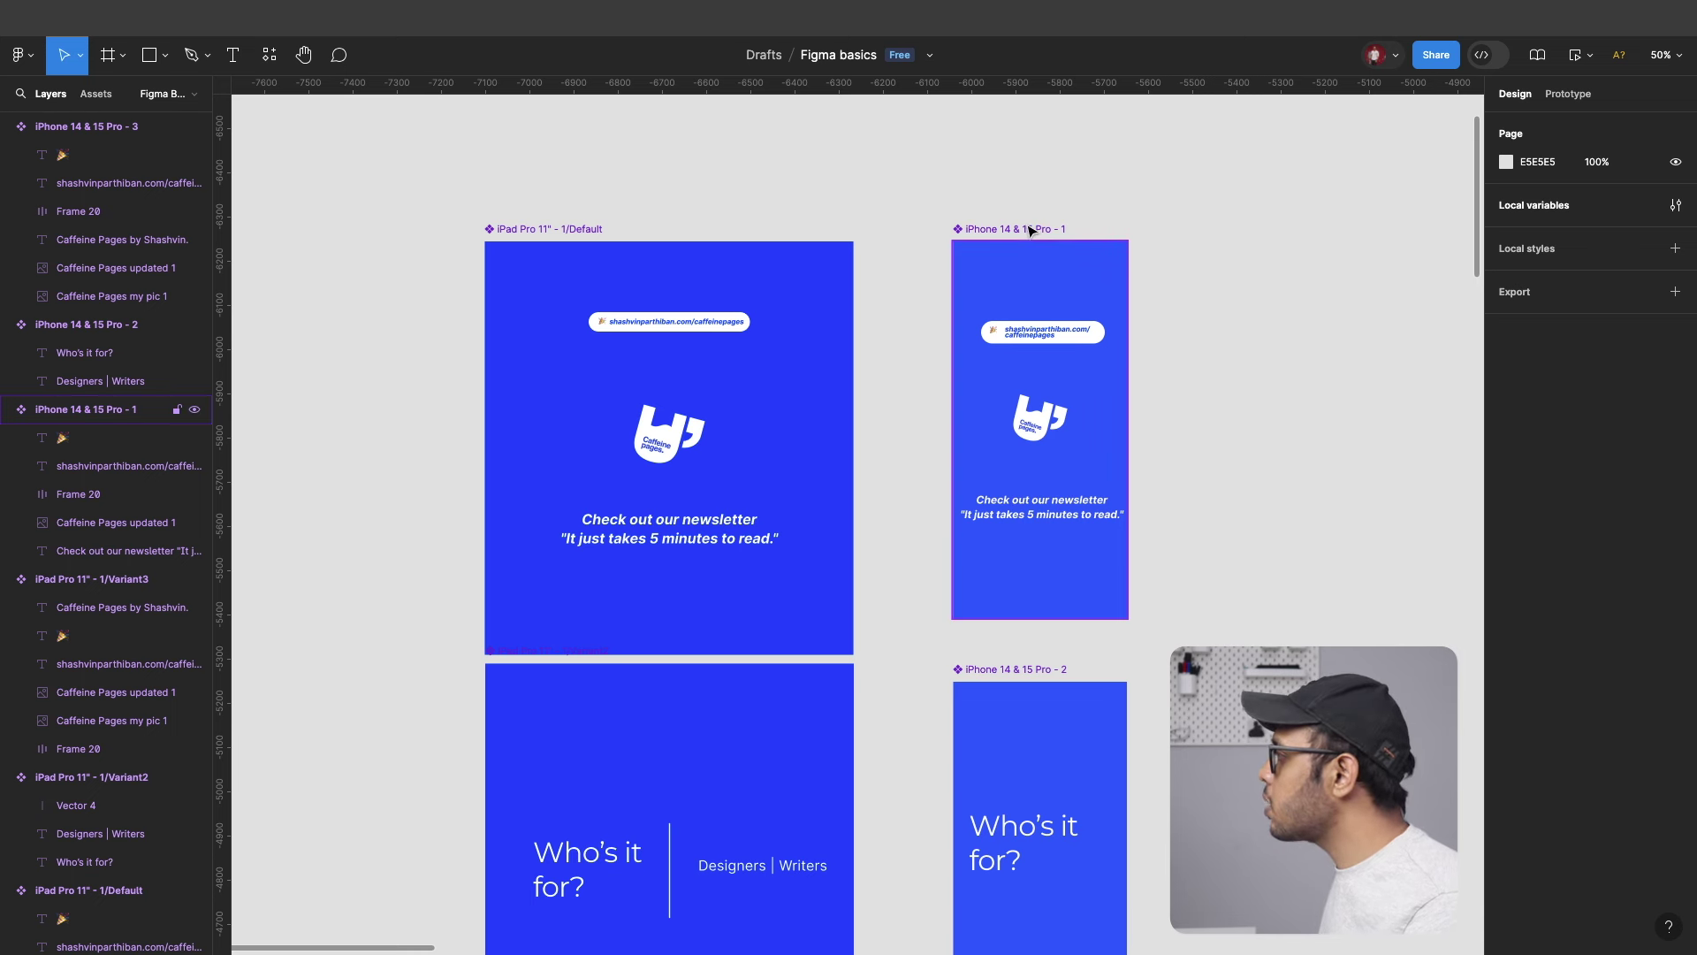
{"action": "left_click", "coordinate": [1036, 231]}
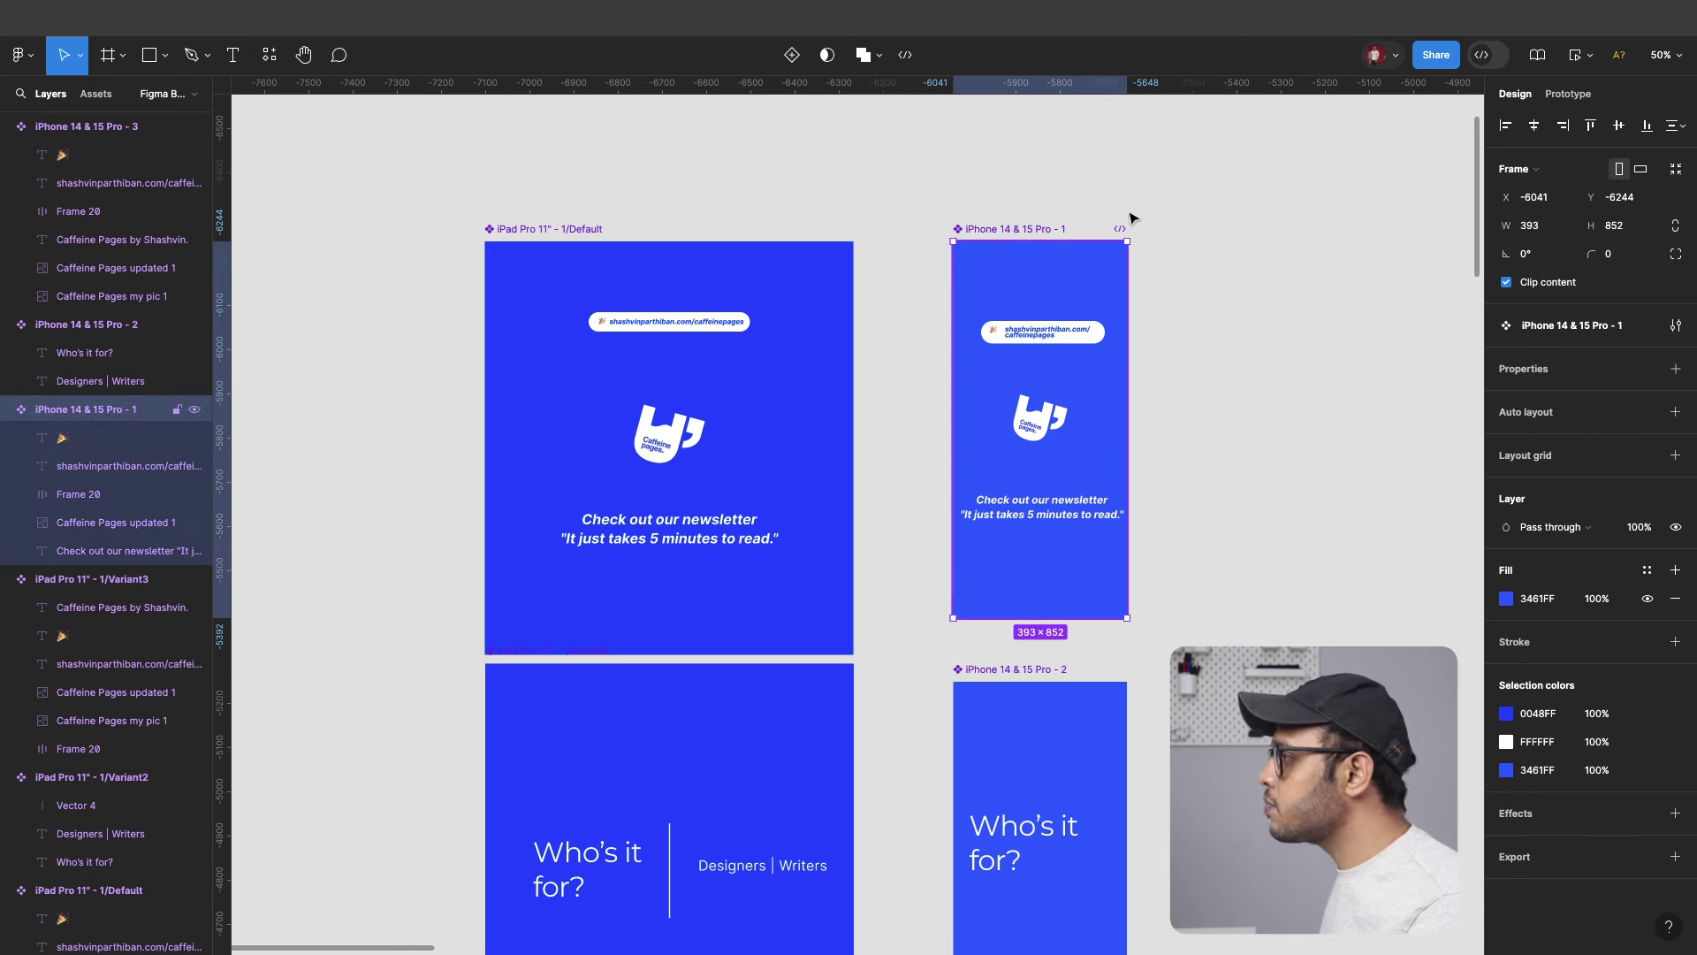
In Prototype mode, connect the first phone frame to the second.
{"action": "left_click", "coordinate": [1567, 95]}
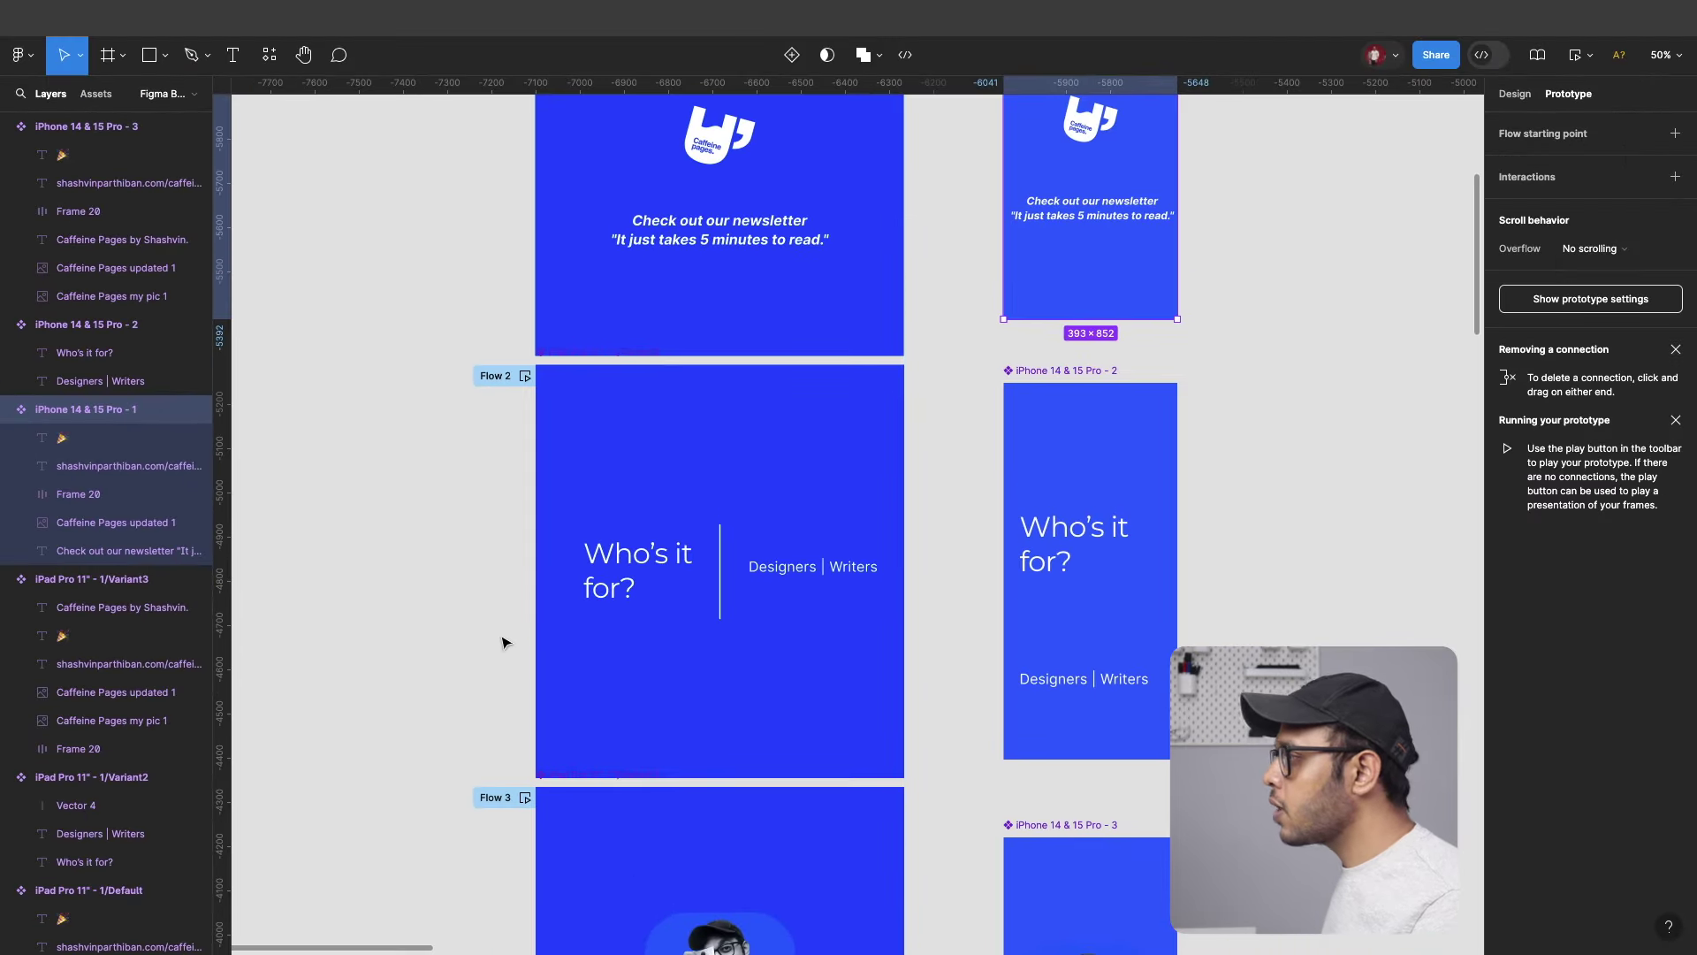
{"action": "scroll", "coordinate": [501, 642], "scroll_direction": "up", "scroll_amount": 5}
{"action": "scroll", "coordinate": [503, 641], "scroll_direction": "up", "scroll_amount": 3}
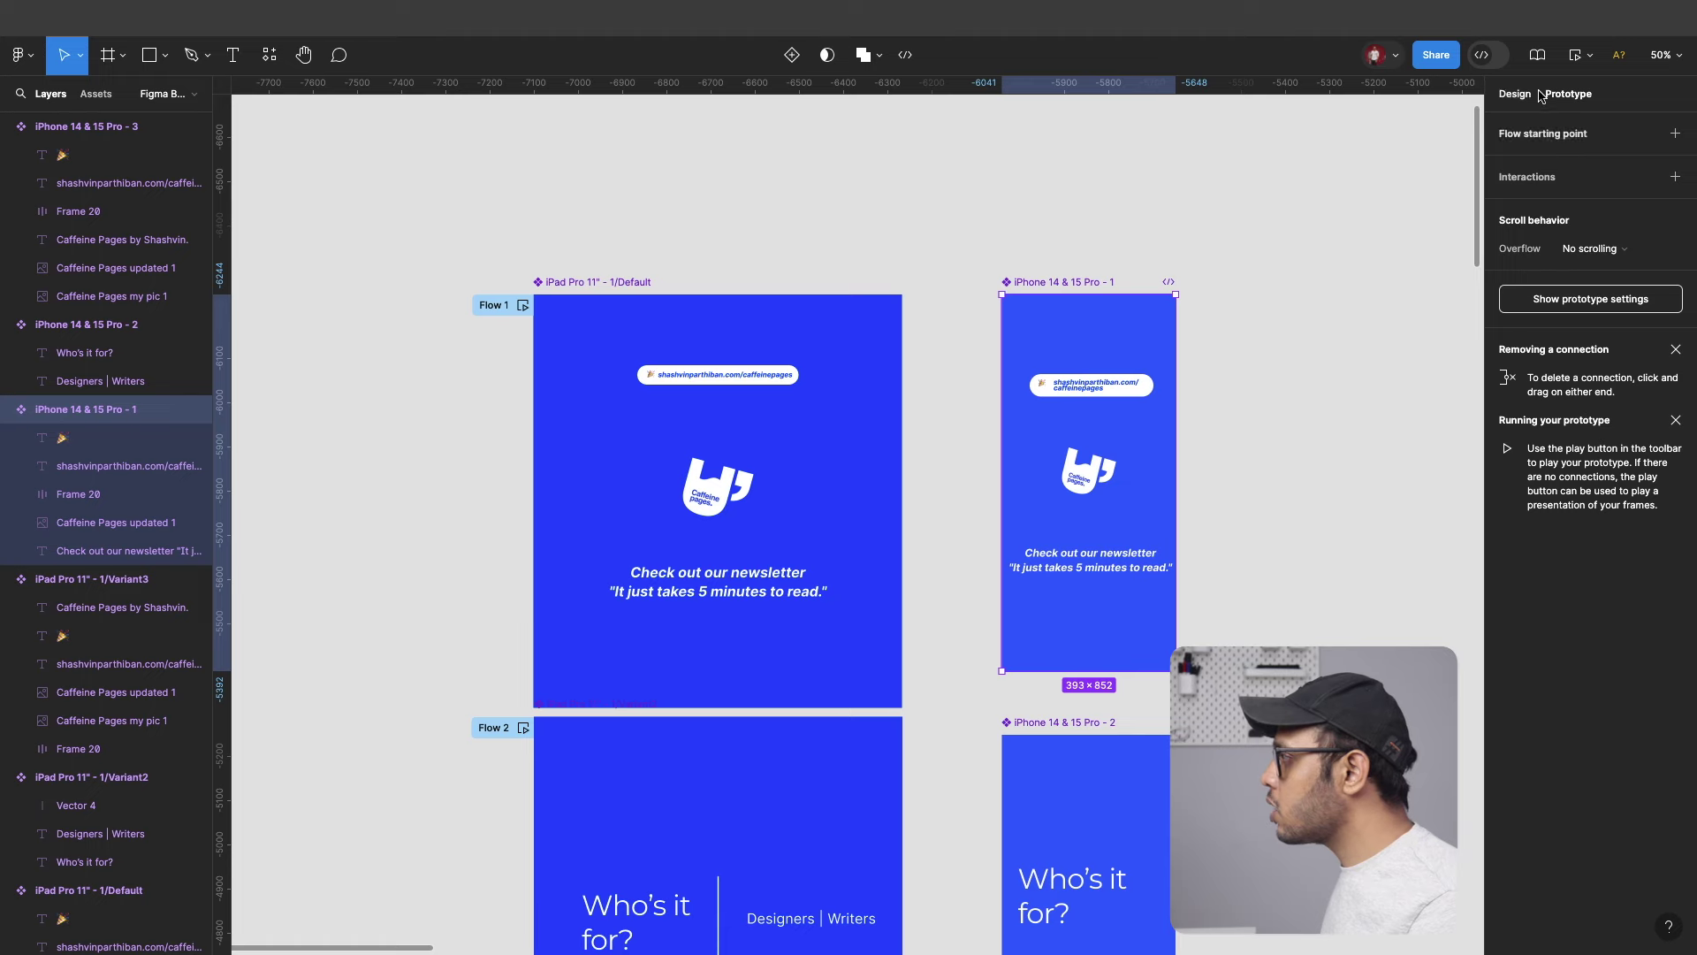
{"action": "scroll", "coordinate": [477, 316], "scroll_direction": "down", "scroll_amount": 5}
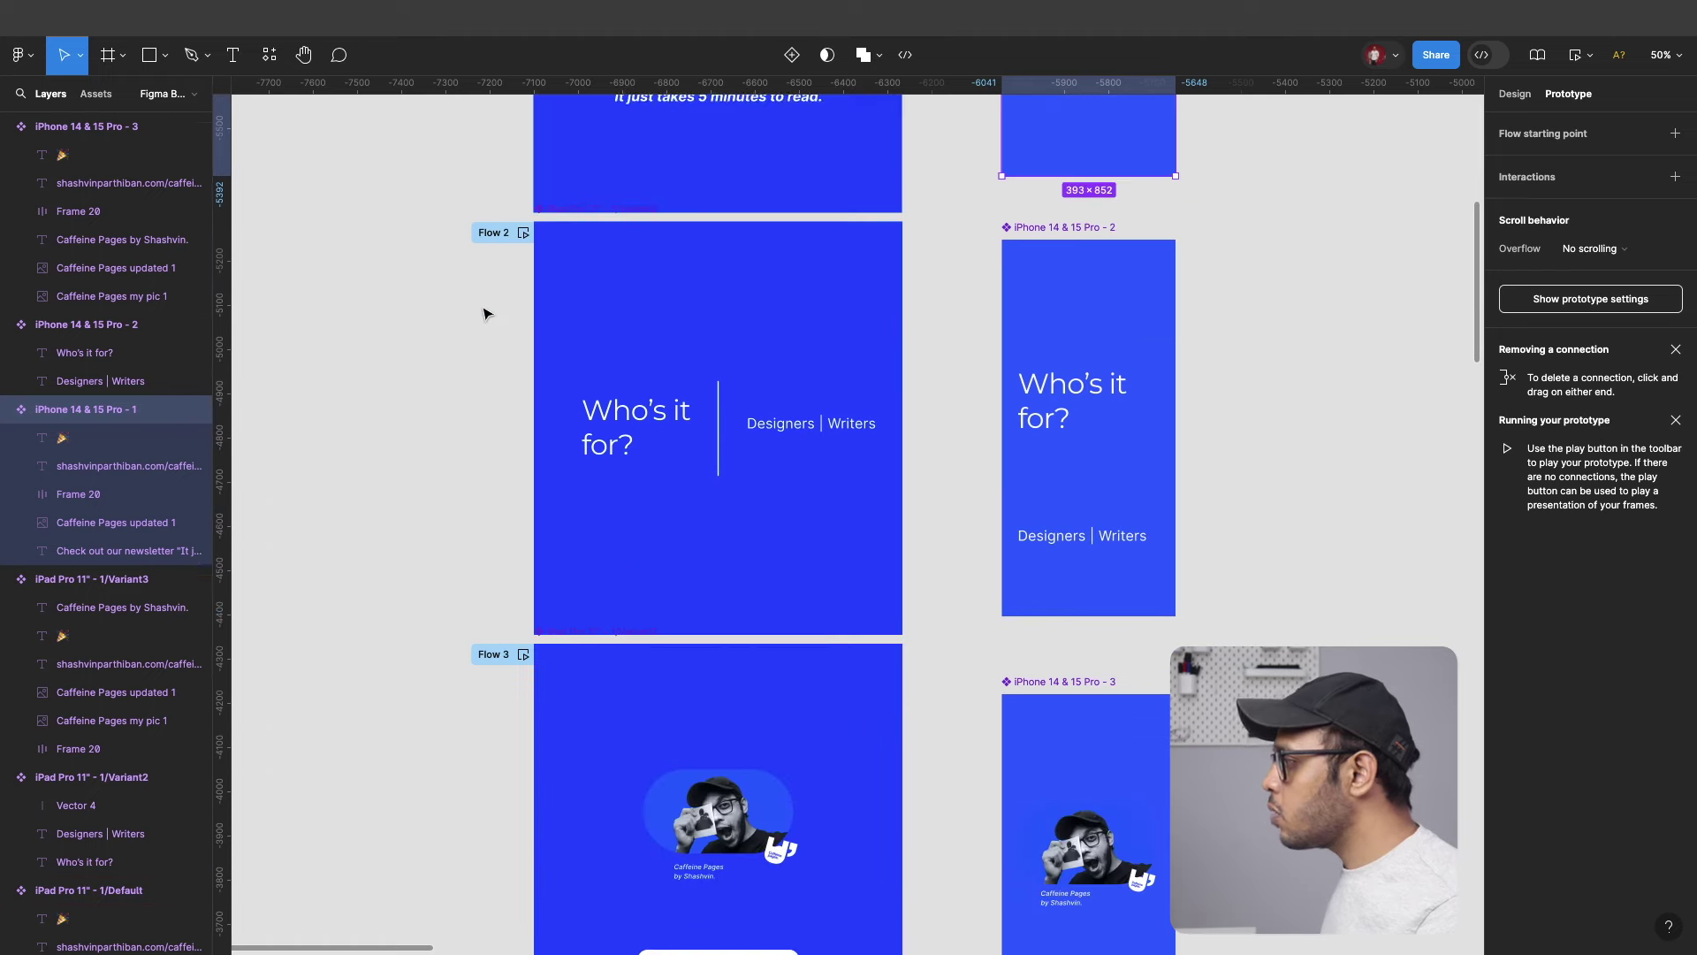
{"action": "scroll", "coordinate": [484, 310], "scroll_direction": "down", "scroll_amount": 2}
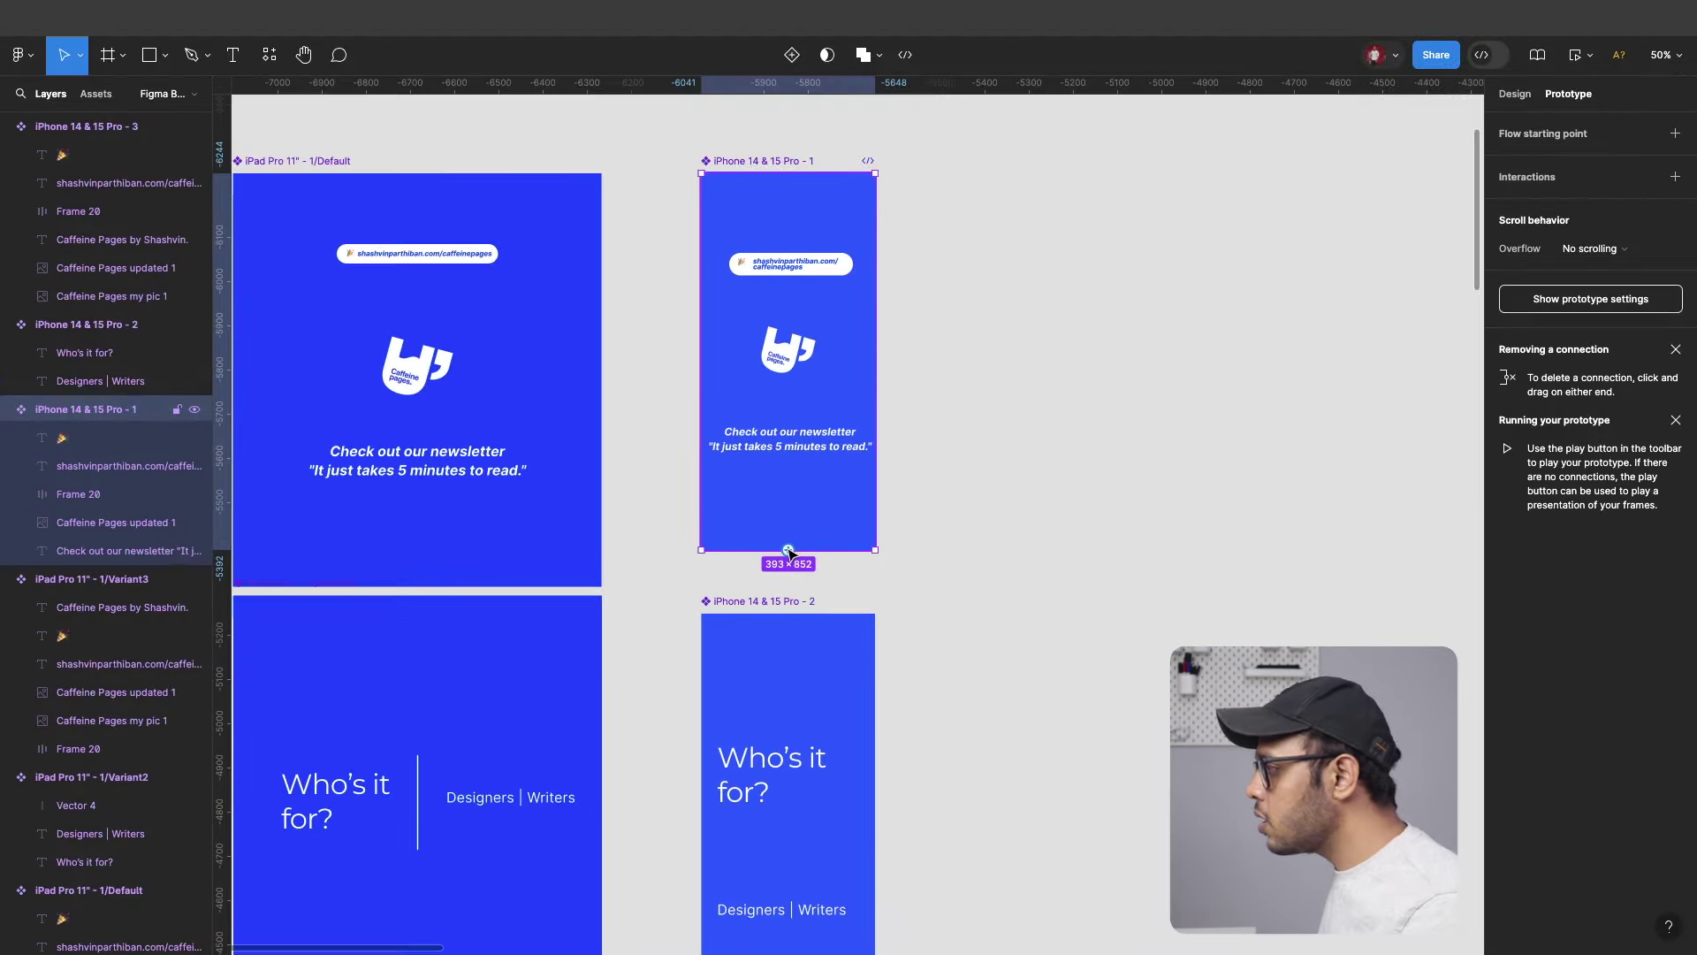
{"action": "left_click", "coordinate": [789, 549]}
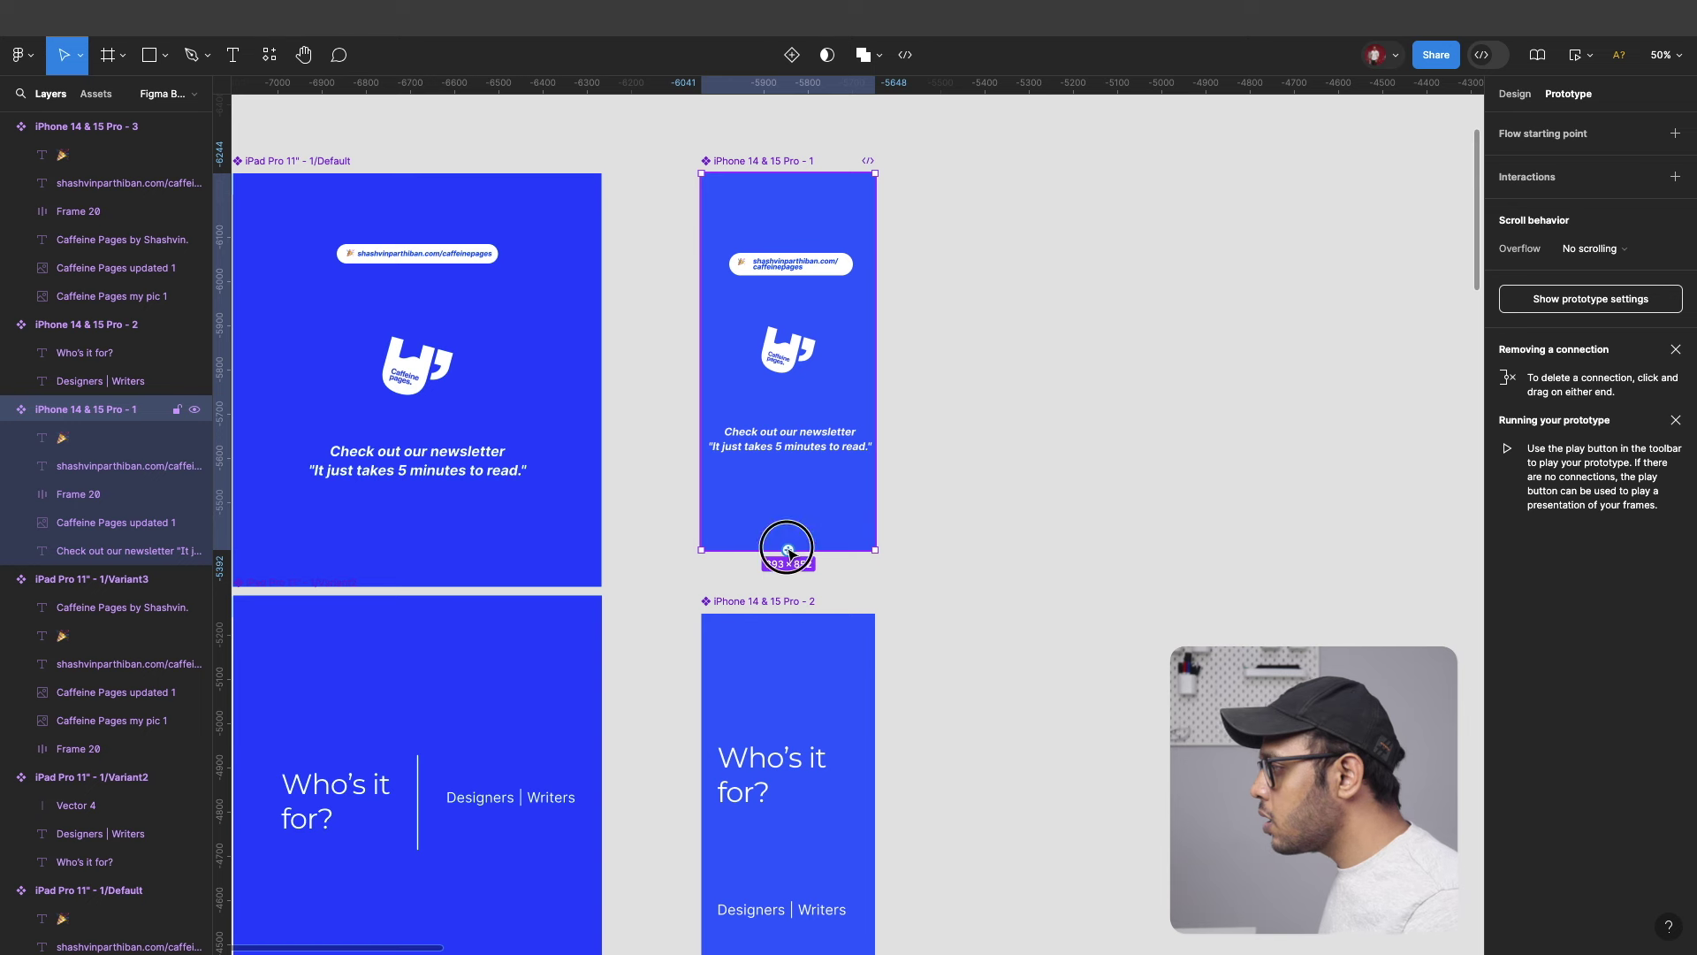
{"action": "left_click", "coordinate": [788, 549]}
{"action": "left_click_drag", "start_coordinate": [789, 549], "coordinate": [786, 626]}
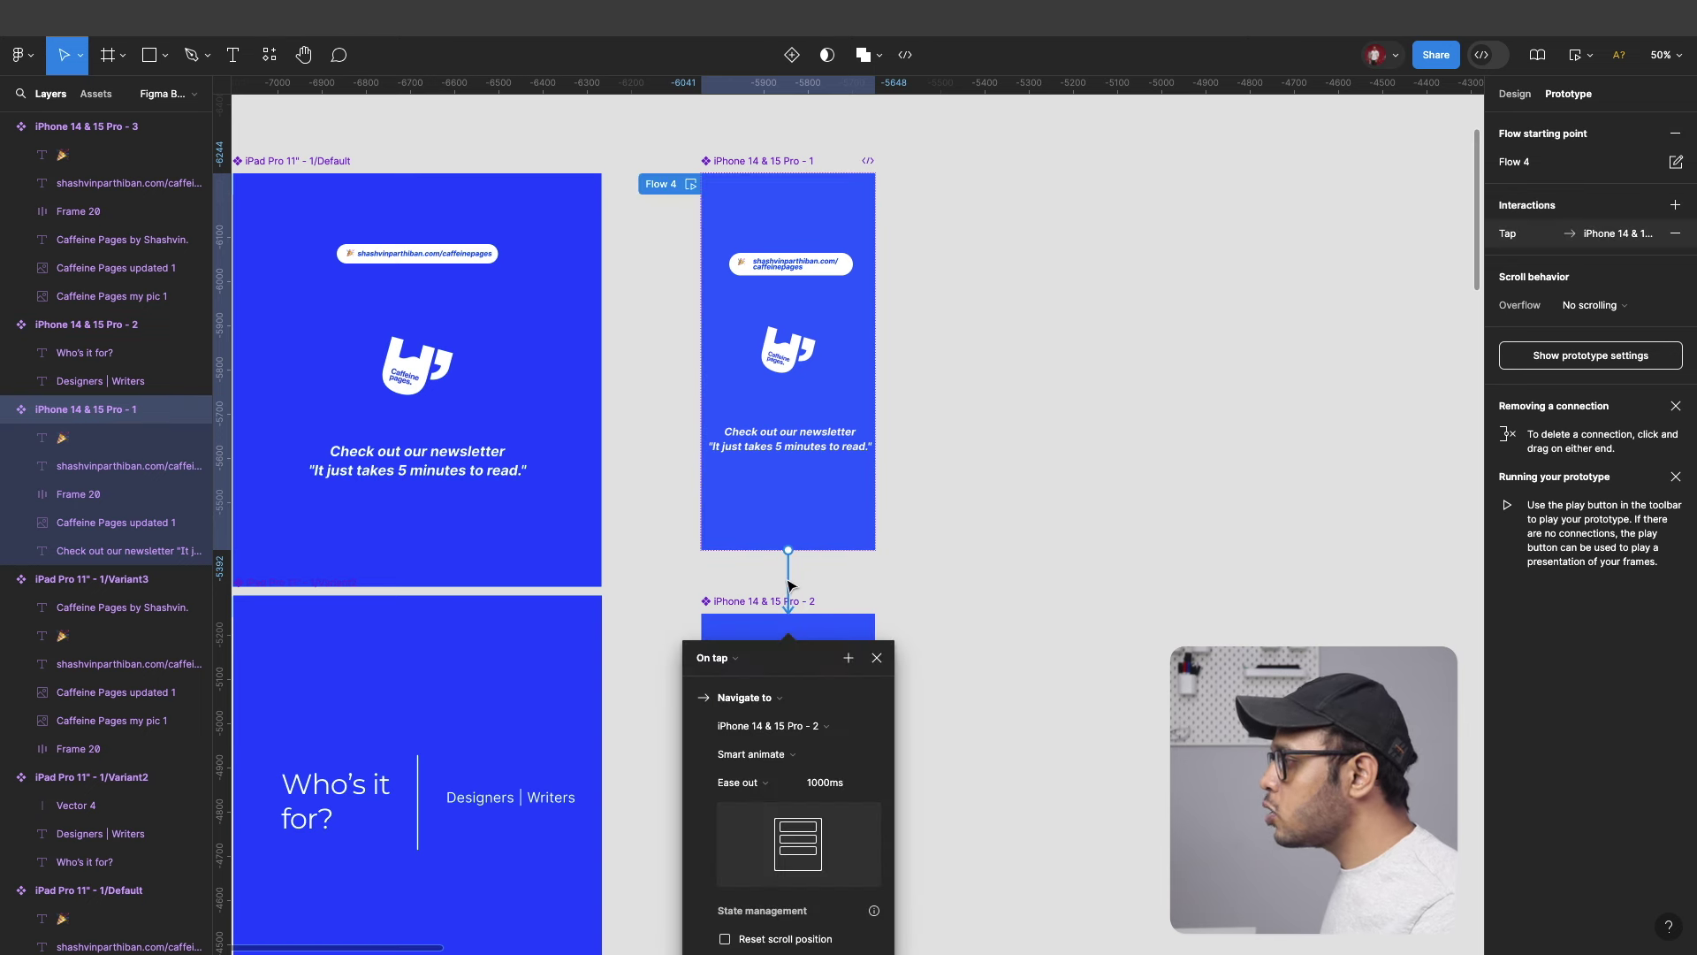
{"action": "scroll", "coordinate": [787, 618], "scroll_direction": "down", "scroll_amount": 3}
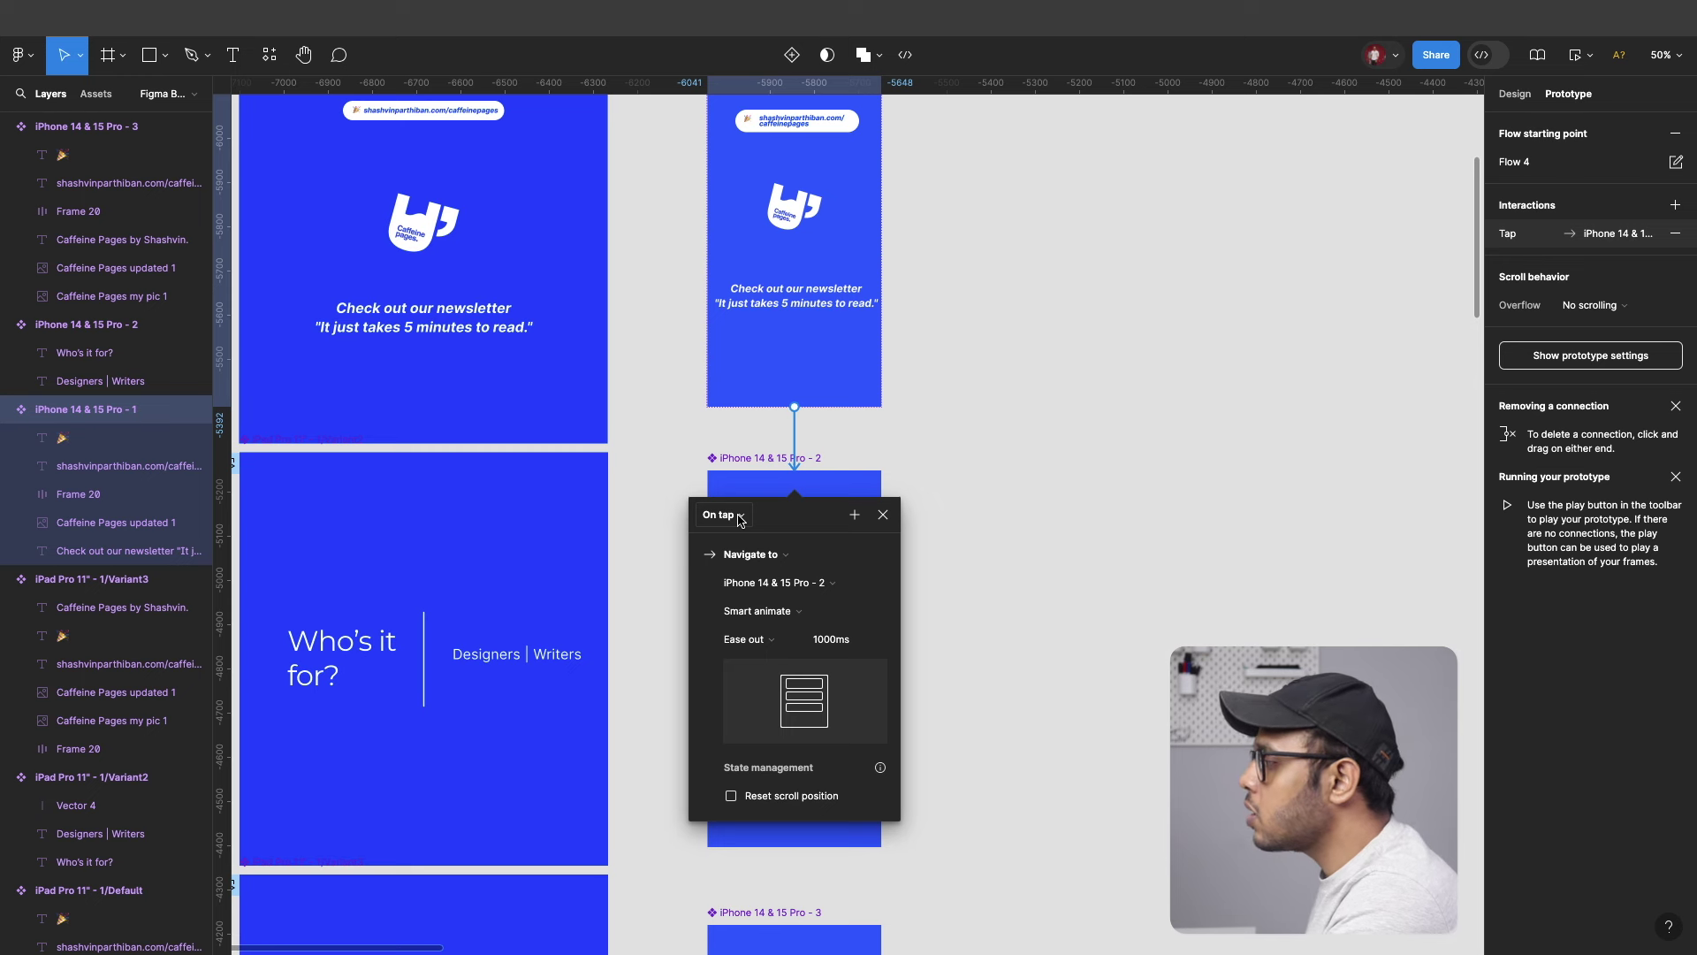
Set the connection to After delay, 1000ms, with Smart animate.
{"action": "left_click", "coordinate": [731, 522]}
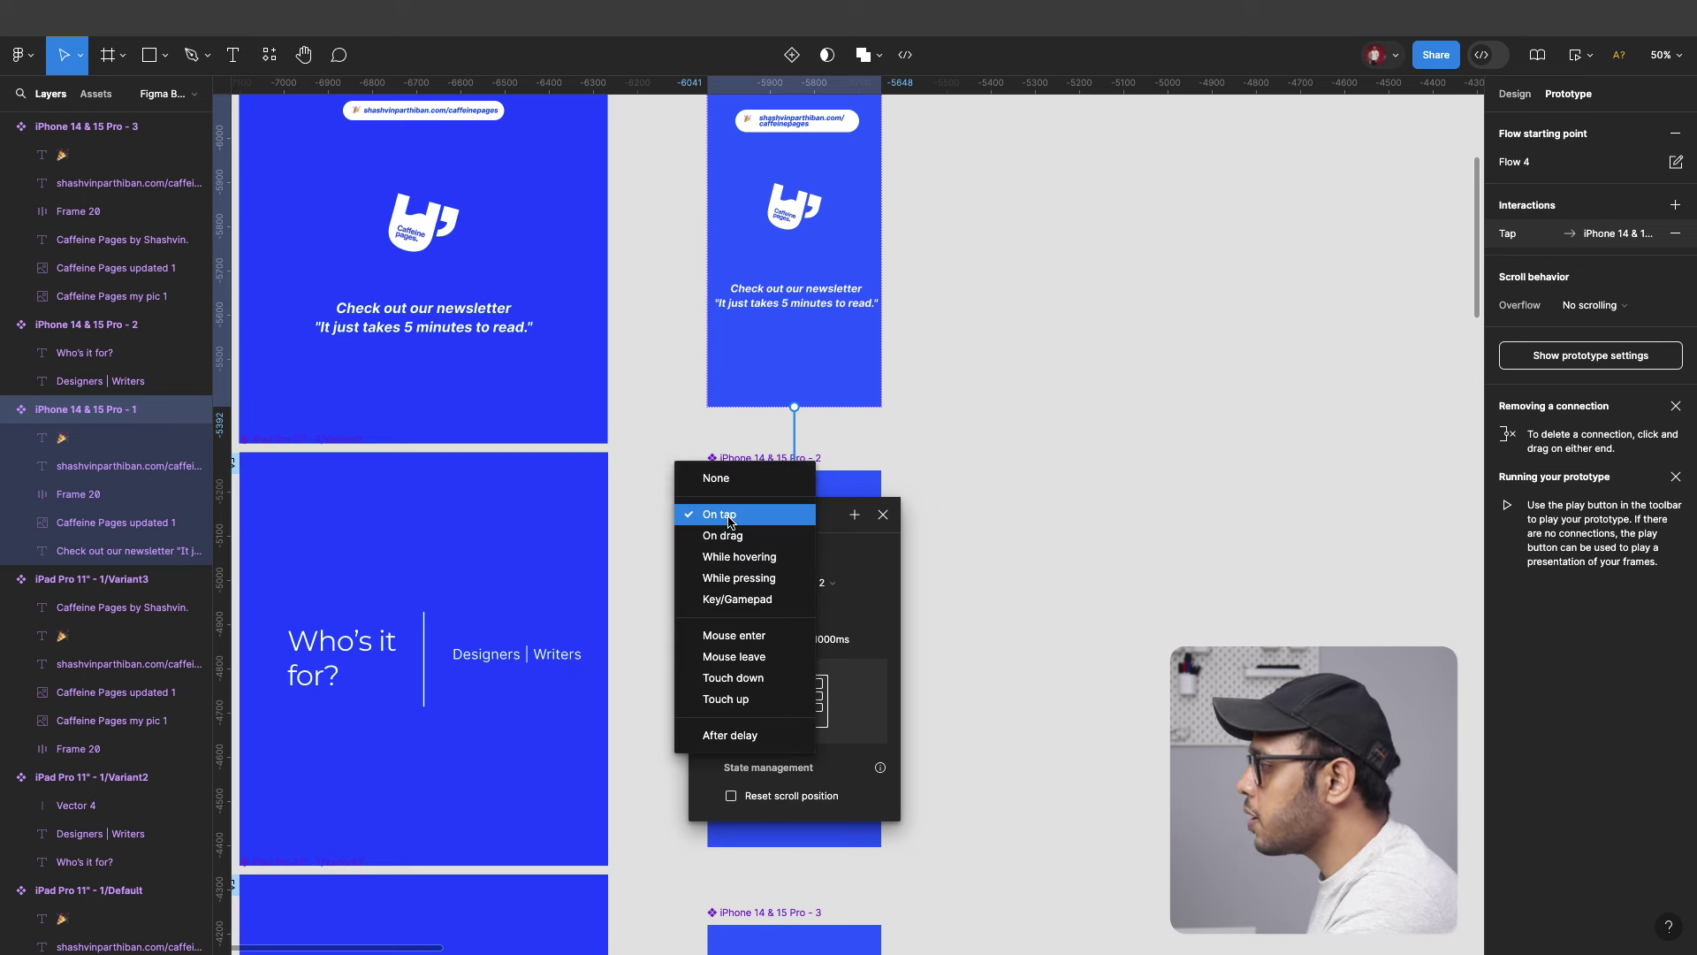
{"action": "left_click", "coordinate": [741, 738]}
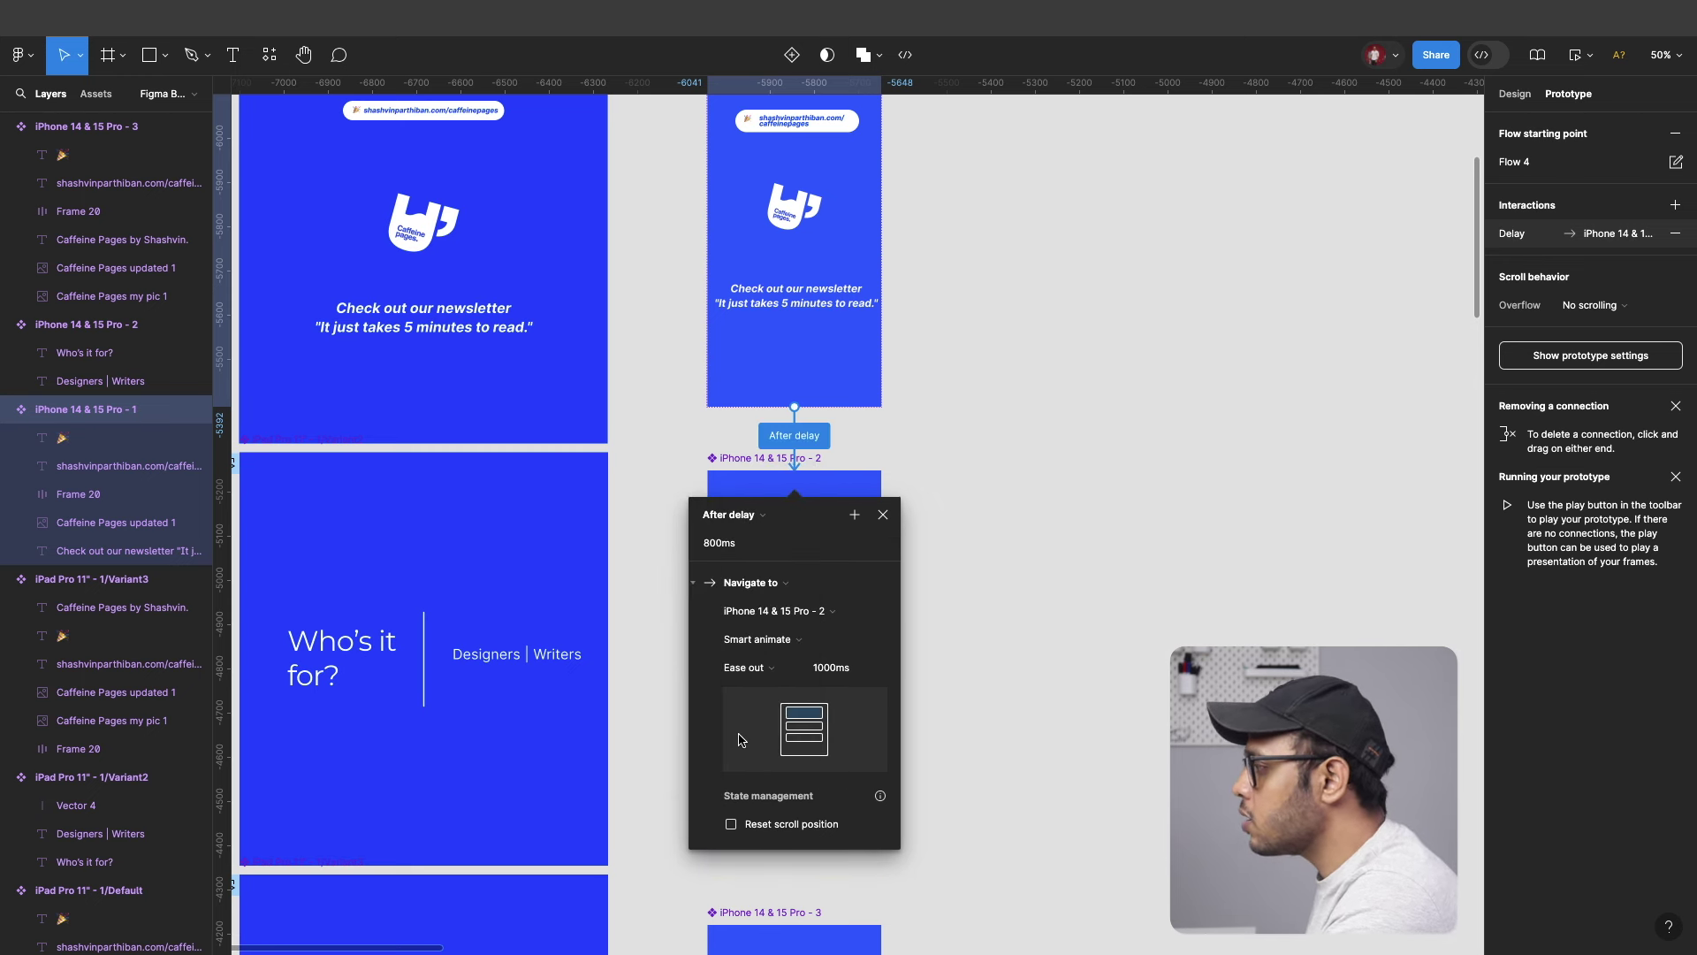
{"action": "left_click", "coordinate": [736, 546]}
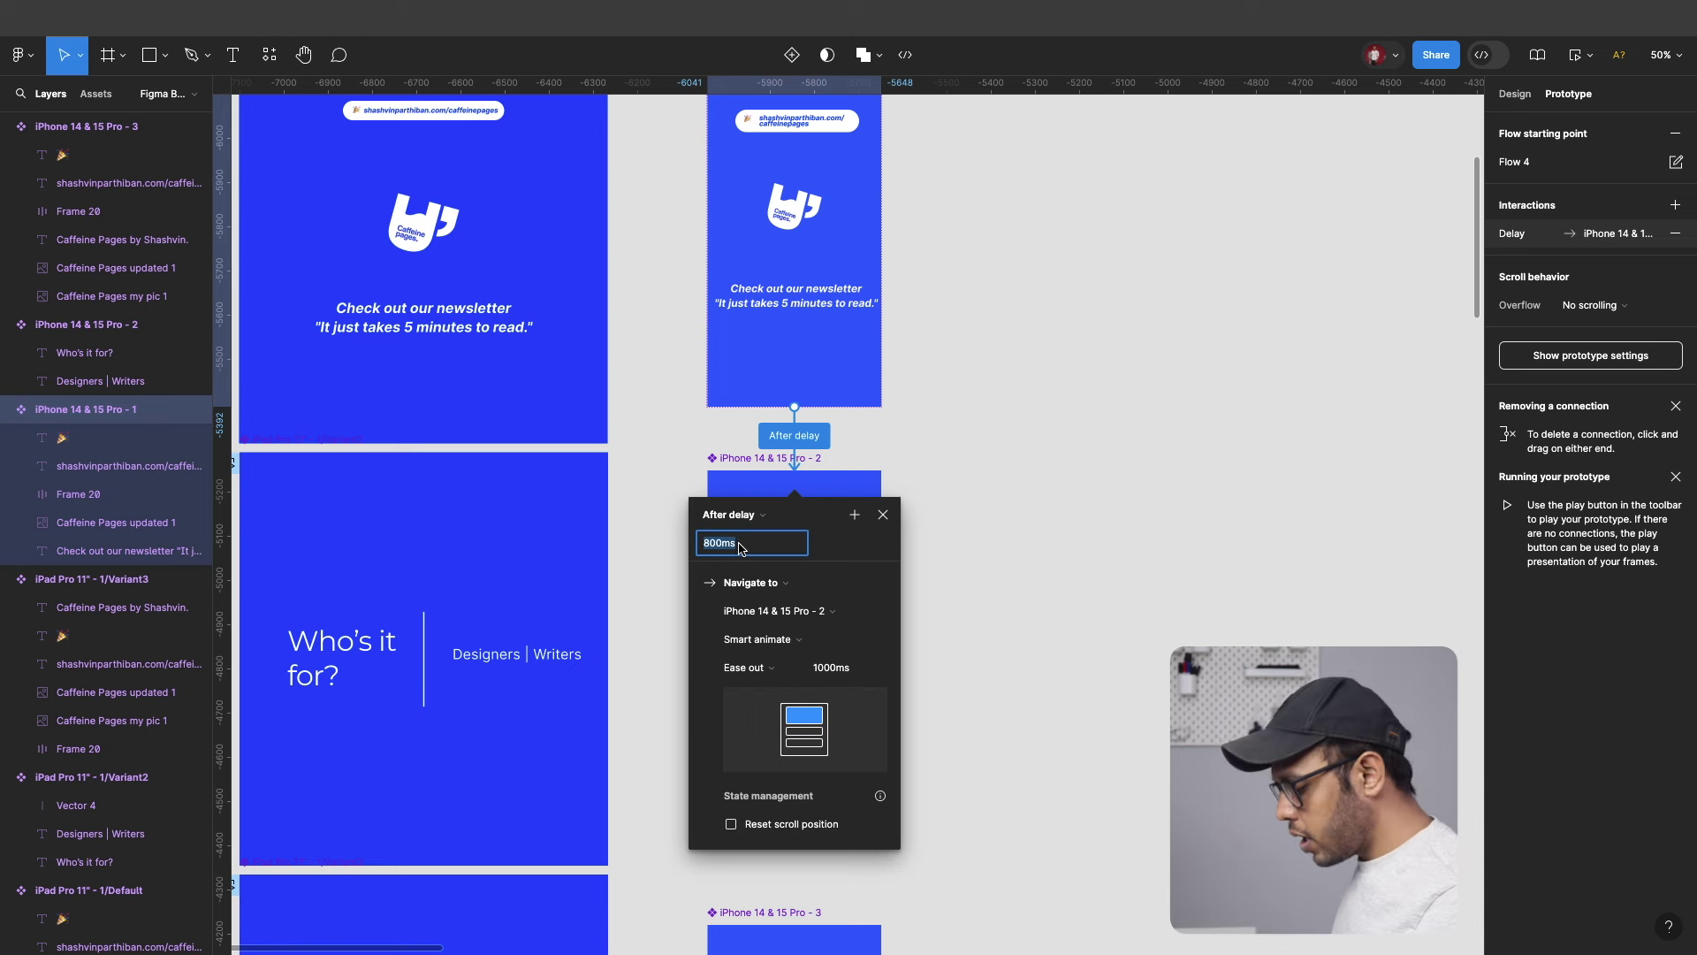
{"action": "type", "text": "100"}
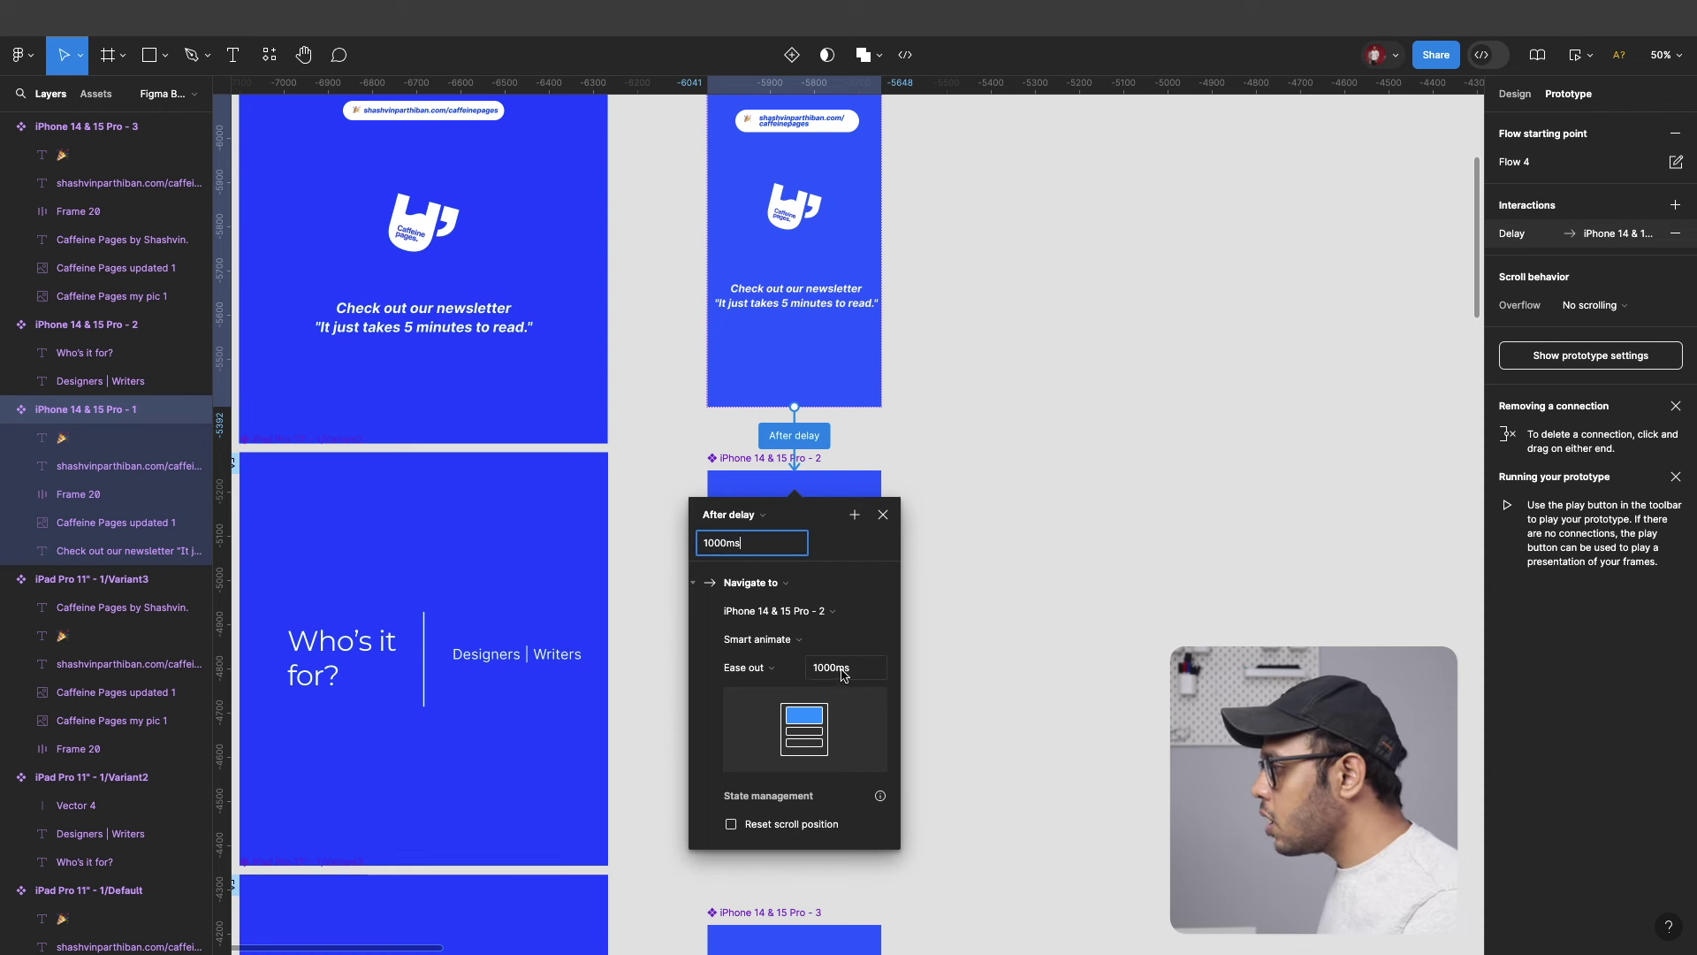
{"action": "left_click", "coordinate": [748, 641]}
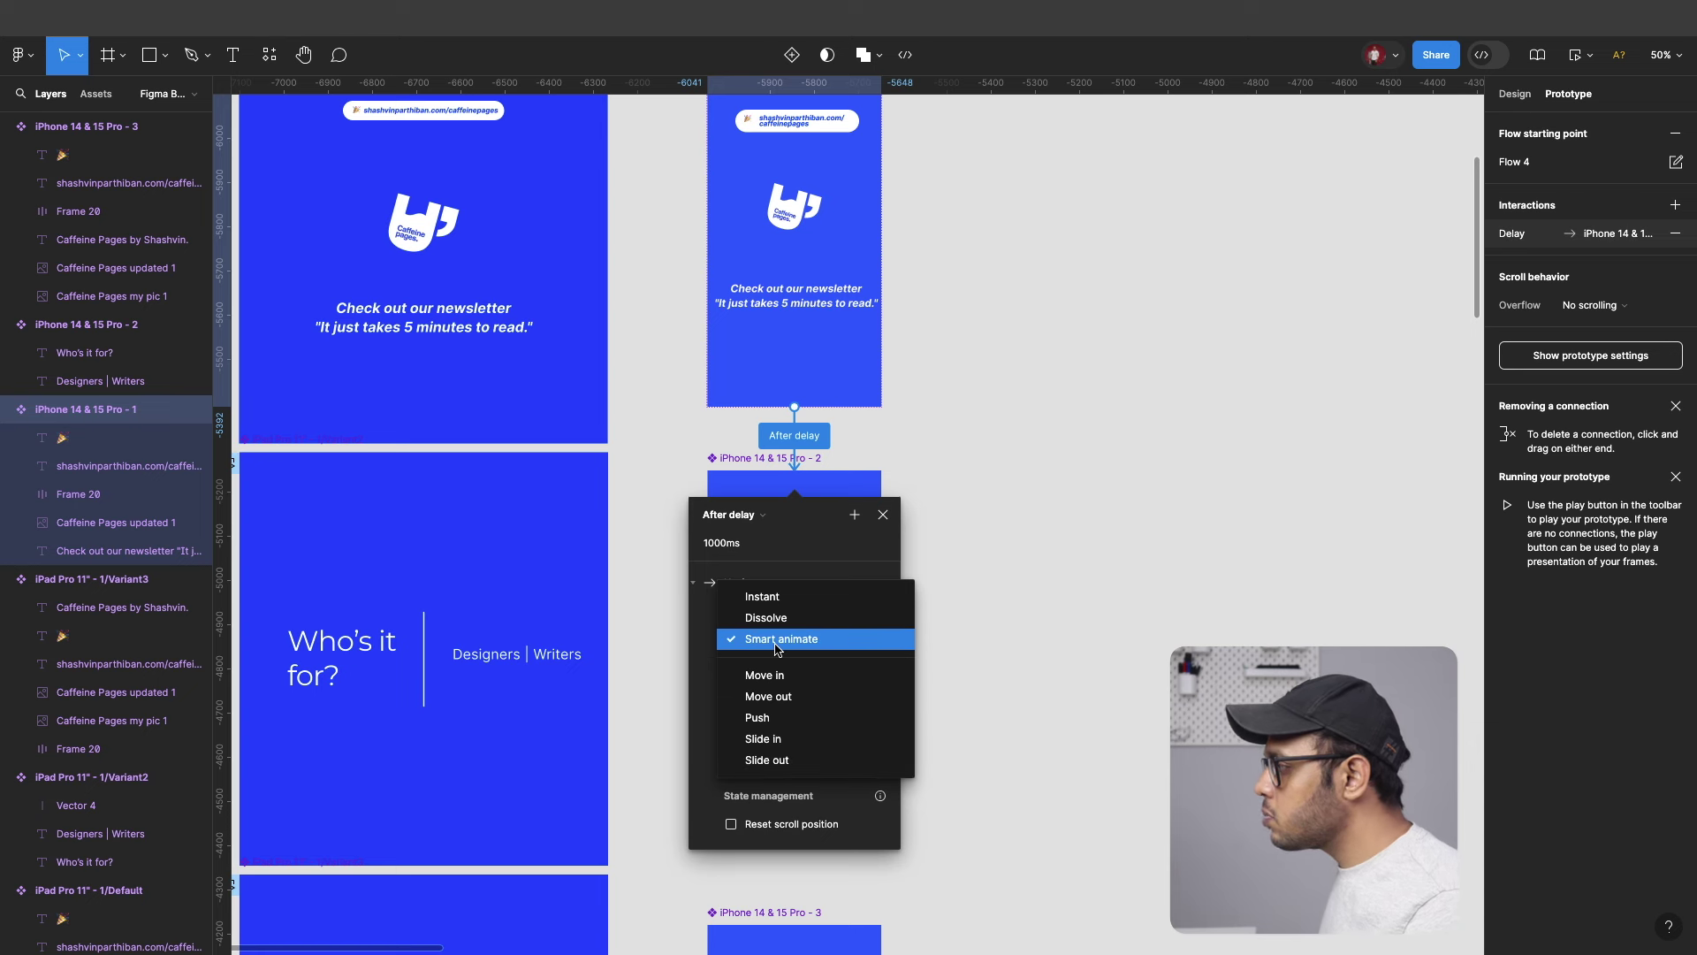
{"action": "left_click", "coordinate": [777, 646]}
{"action": "left_click", "coordinate": [1002, 602]}
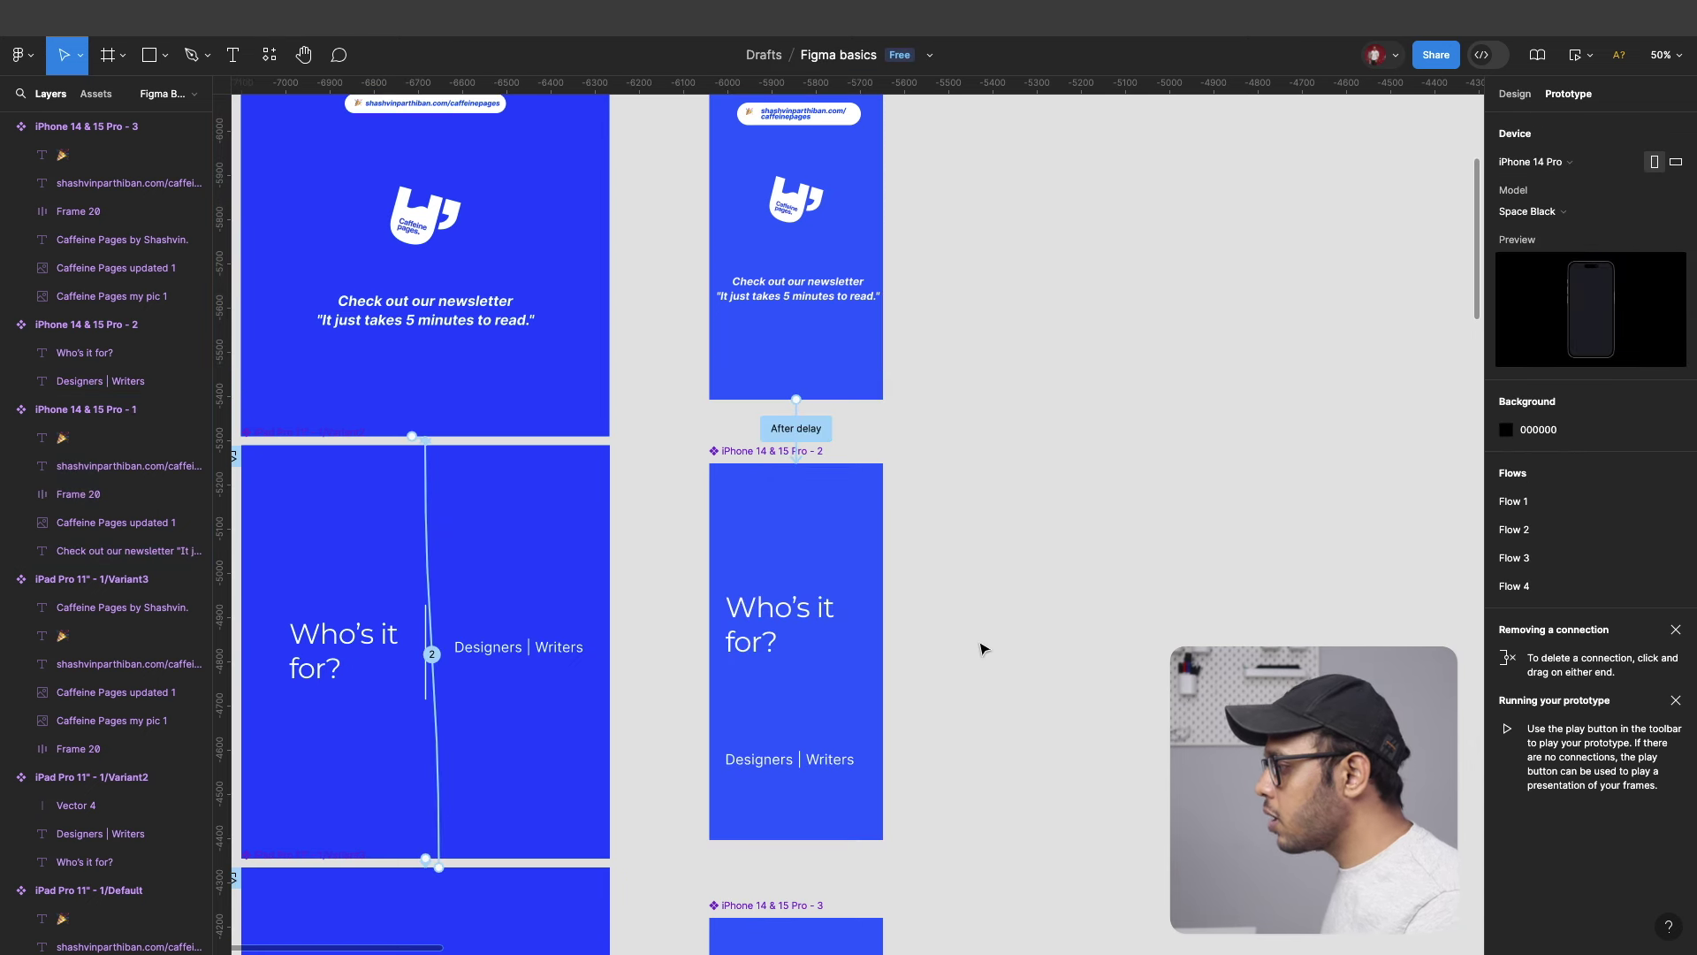
{"action": "scroll", "coordinate": [979, 645], "scroll_direction": "down", "scroll_amount": 5}
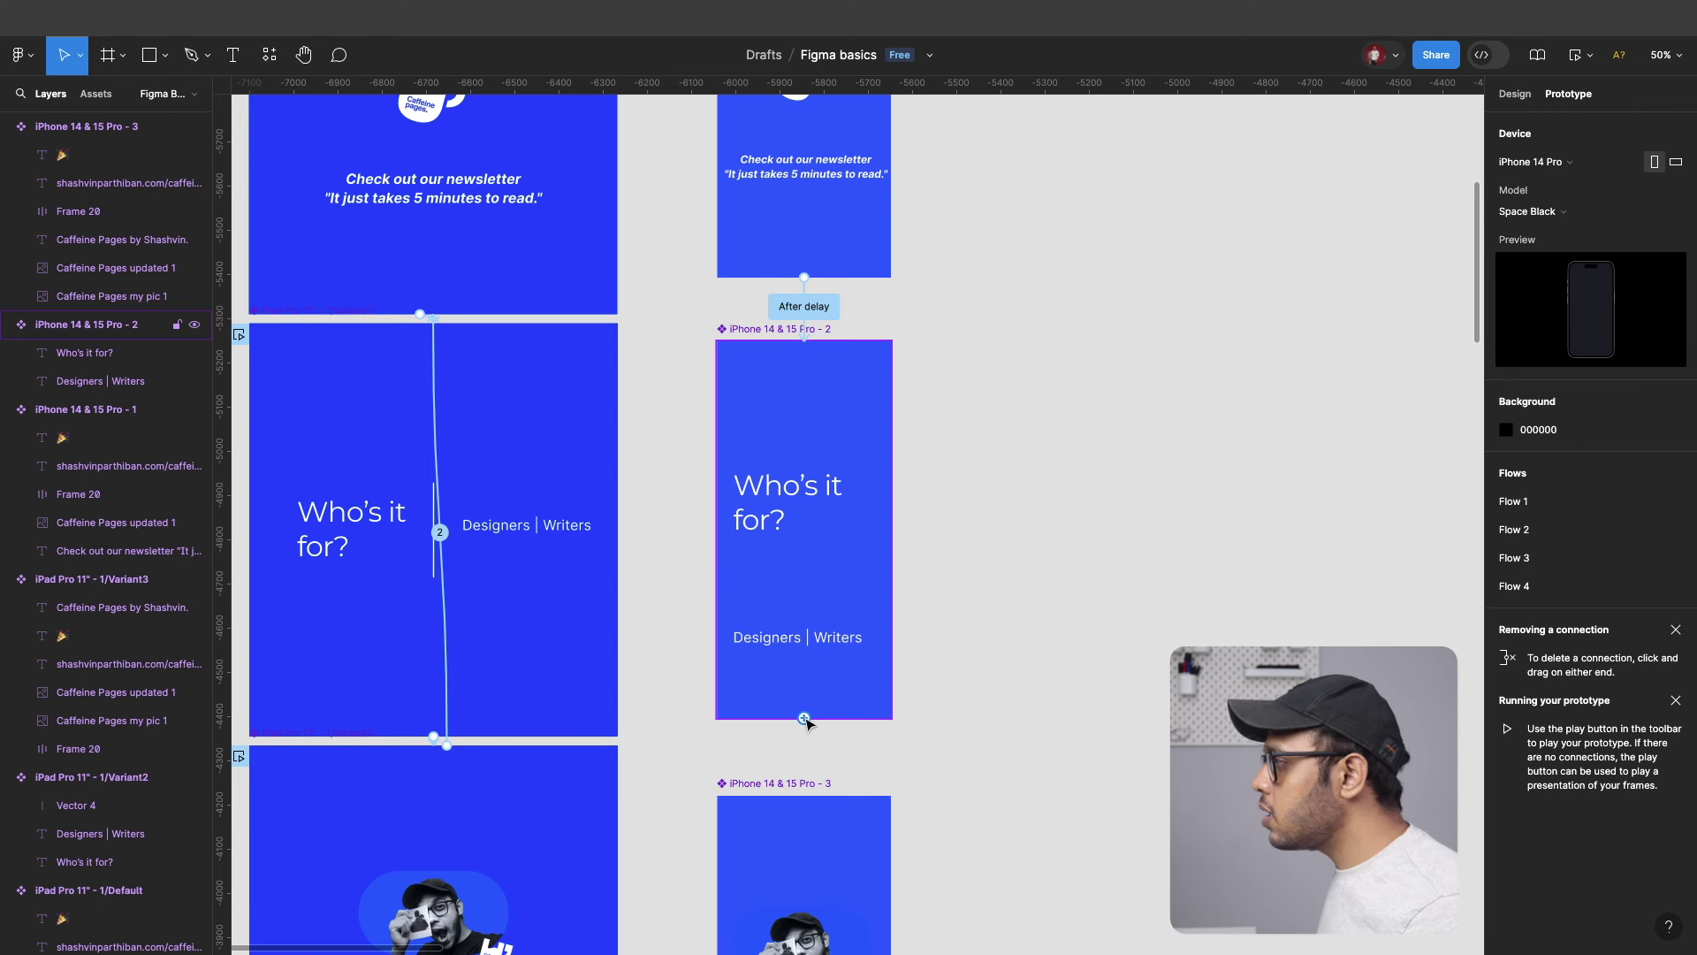
Connect iPhone 14 & 15 Pro - 2 to the third phone frame.
{"action": "left_click", "coordinate": [806, 720]}
{"action": "left_click_drag", "start_coordinate": [804, 718], "coordinate": [806, 787]}
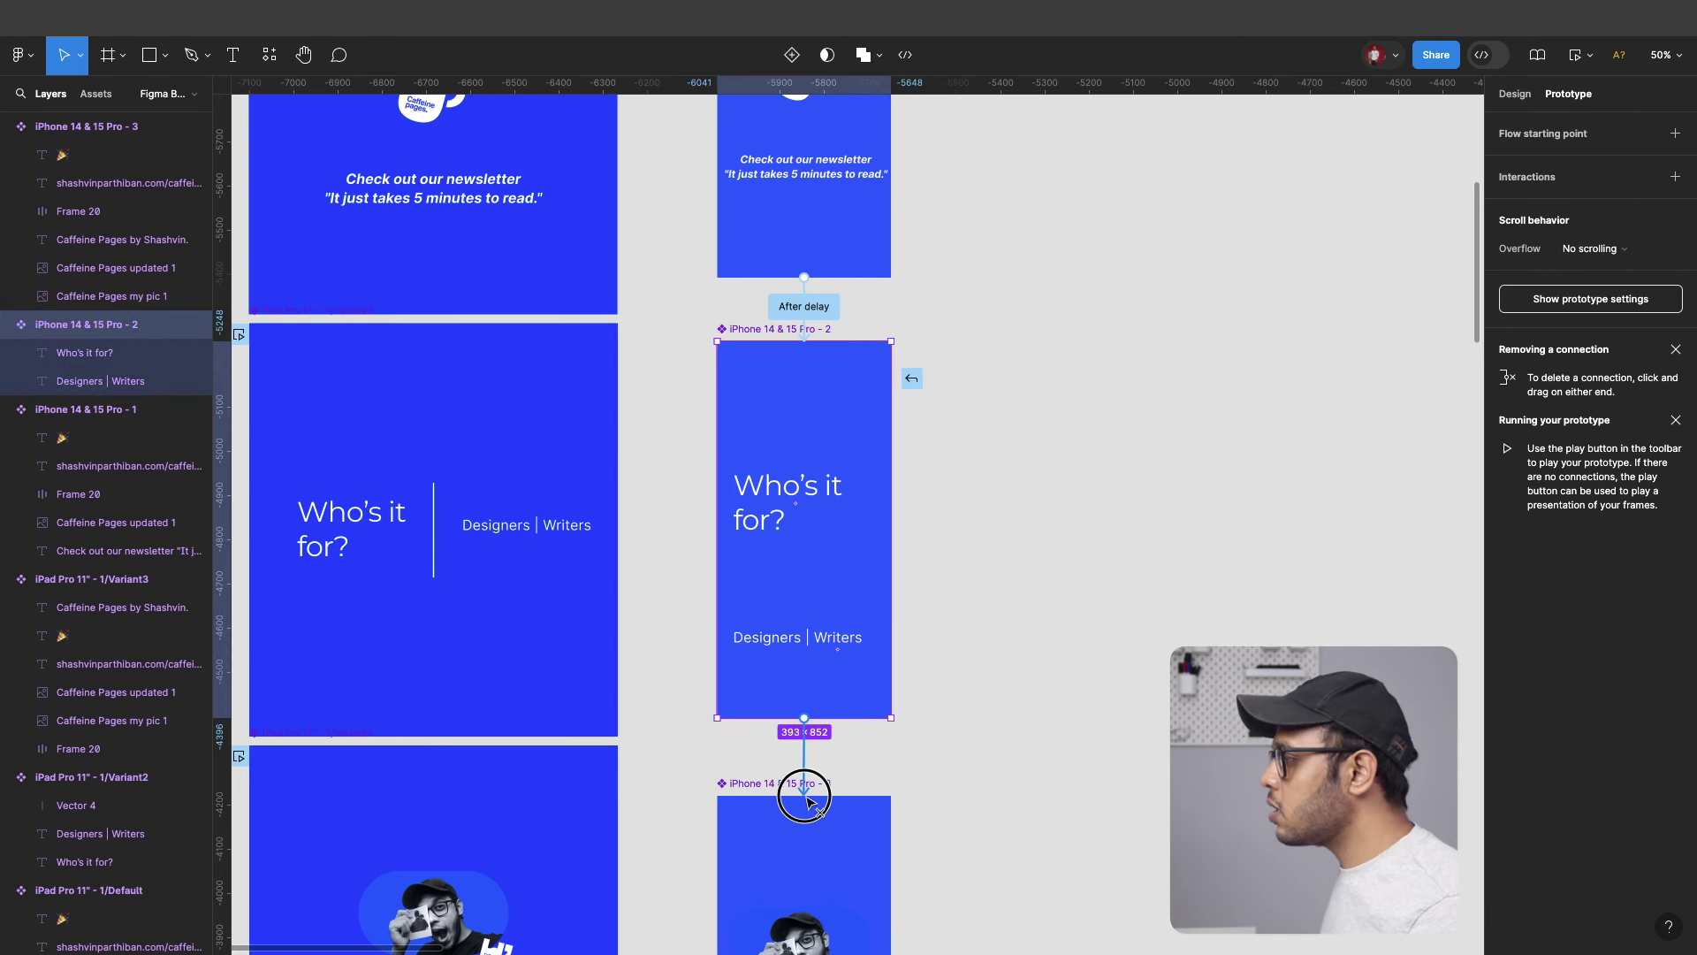
{"action": "scroll", "coordinate": [806, 787], "scroll_direction": "down", "scroll_amount": 4}
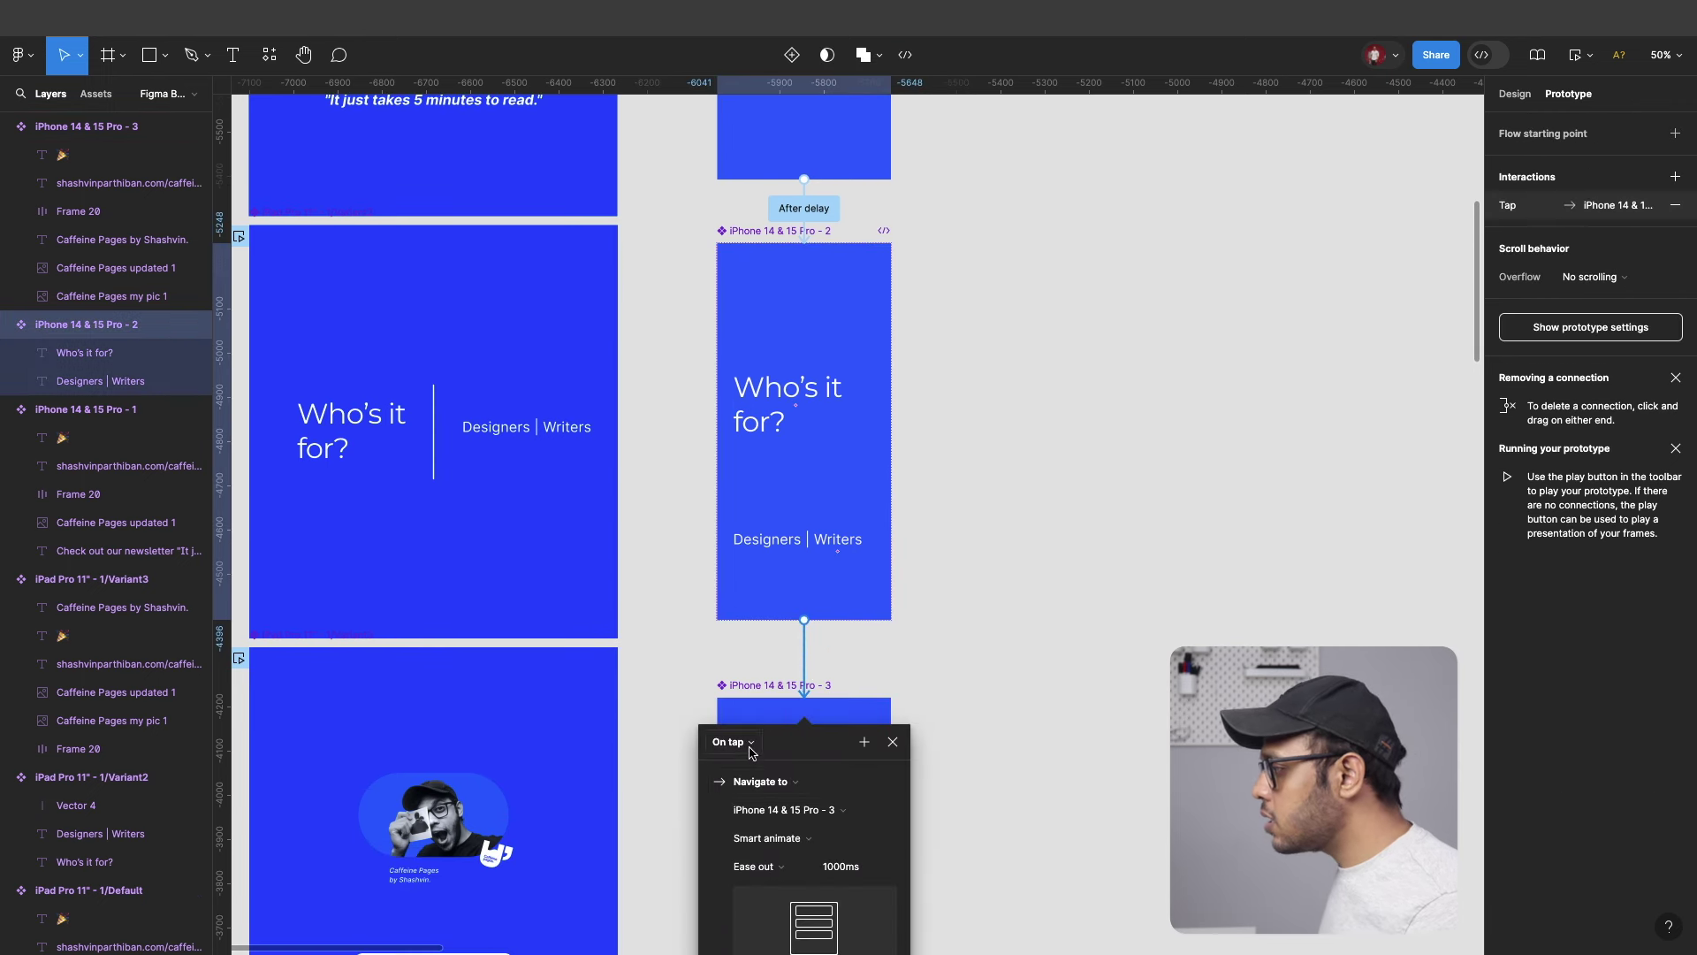
{"action": "left_click", "coordinate": [730, 742]}
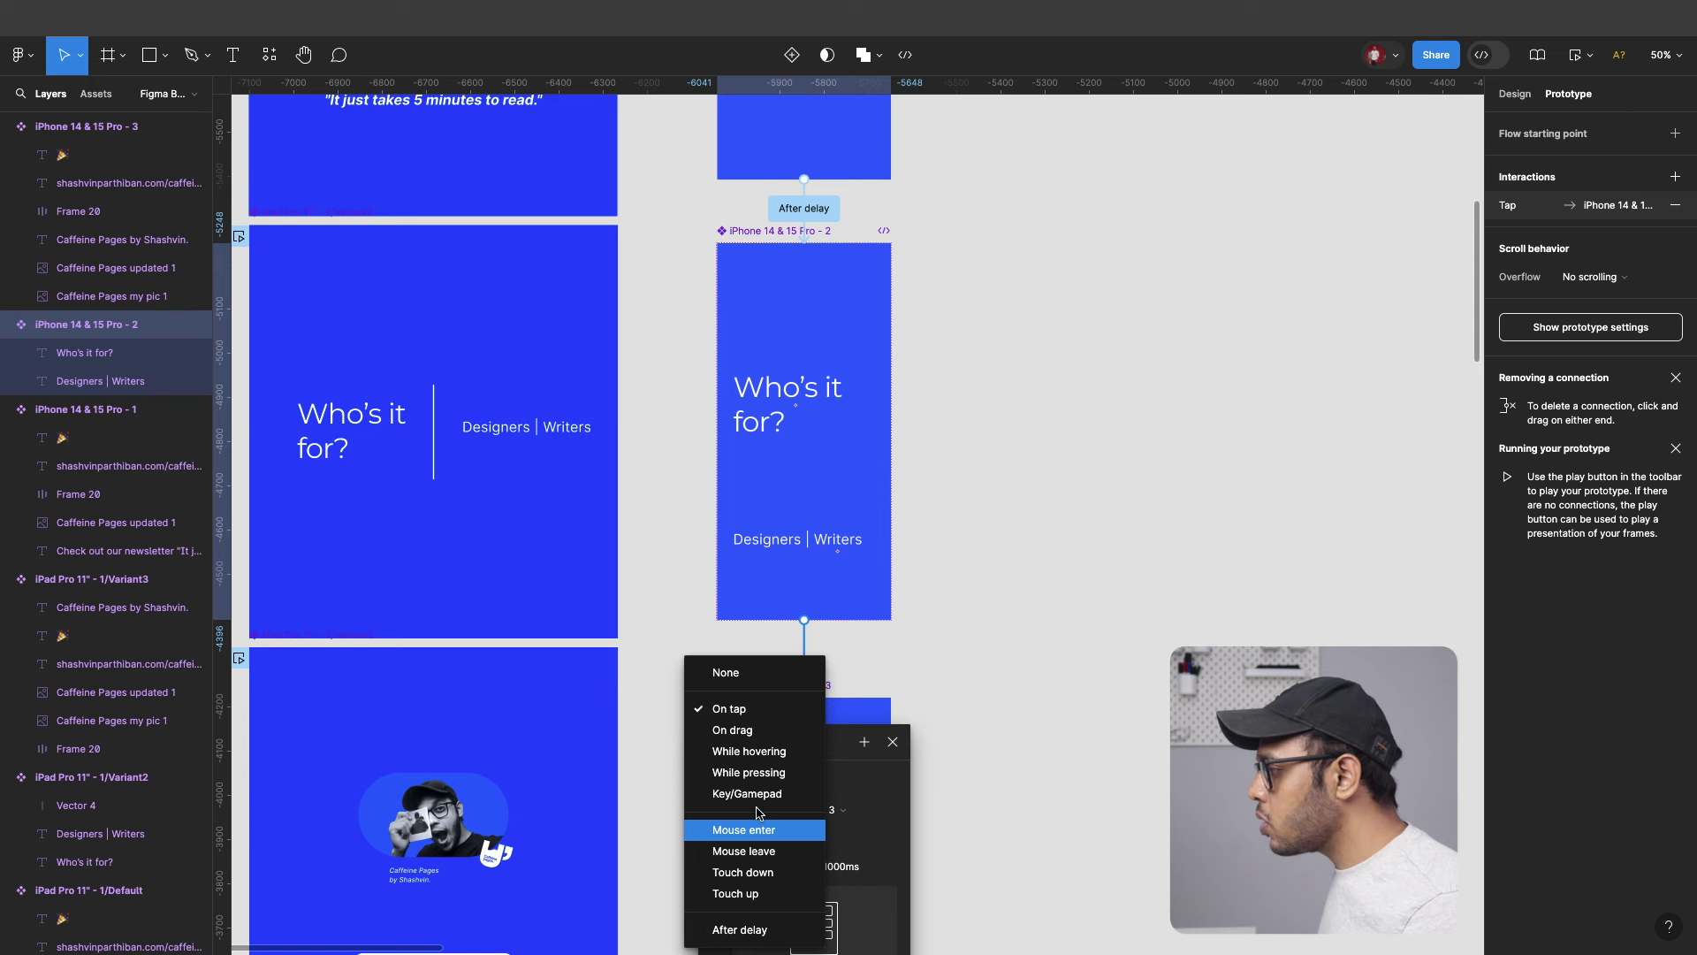
{"action": "scroll", "coordinate": [997, 692], "scroll_direction": "down", "scroll_amount": 5}
{"action": "scroll", "coordinate": [996, 692], "scroll_direction": "down", "scroll_amount": 2}
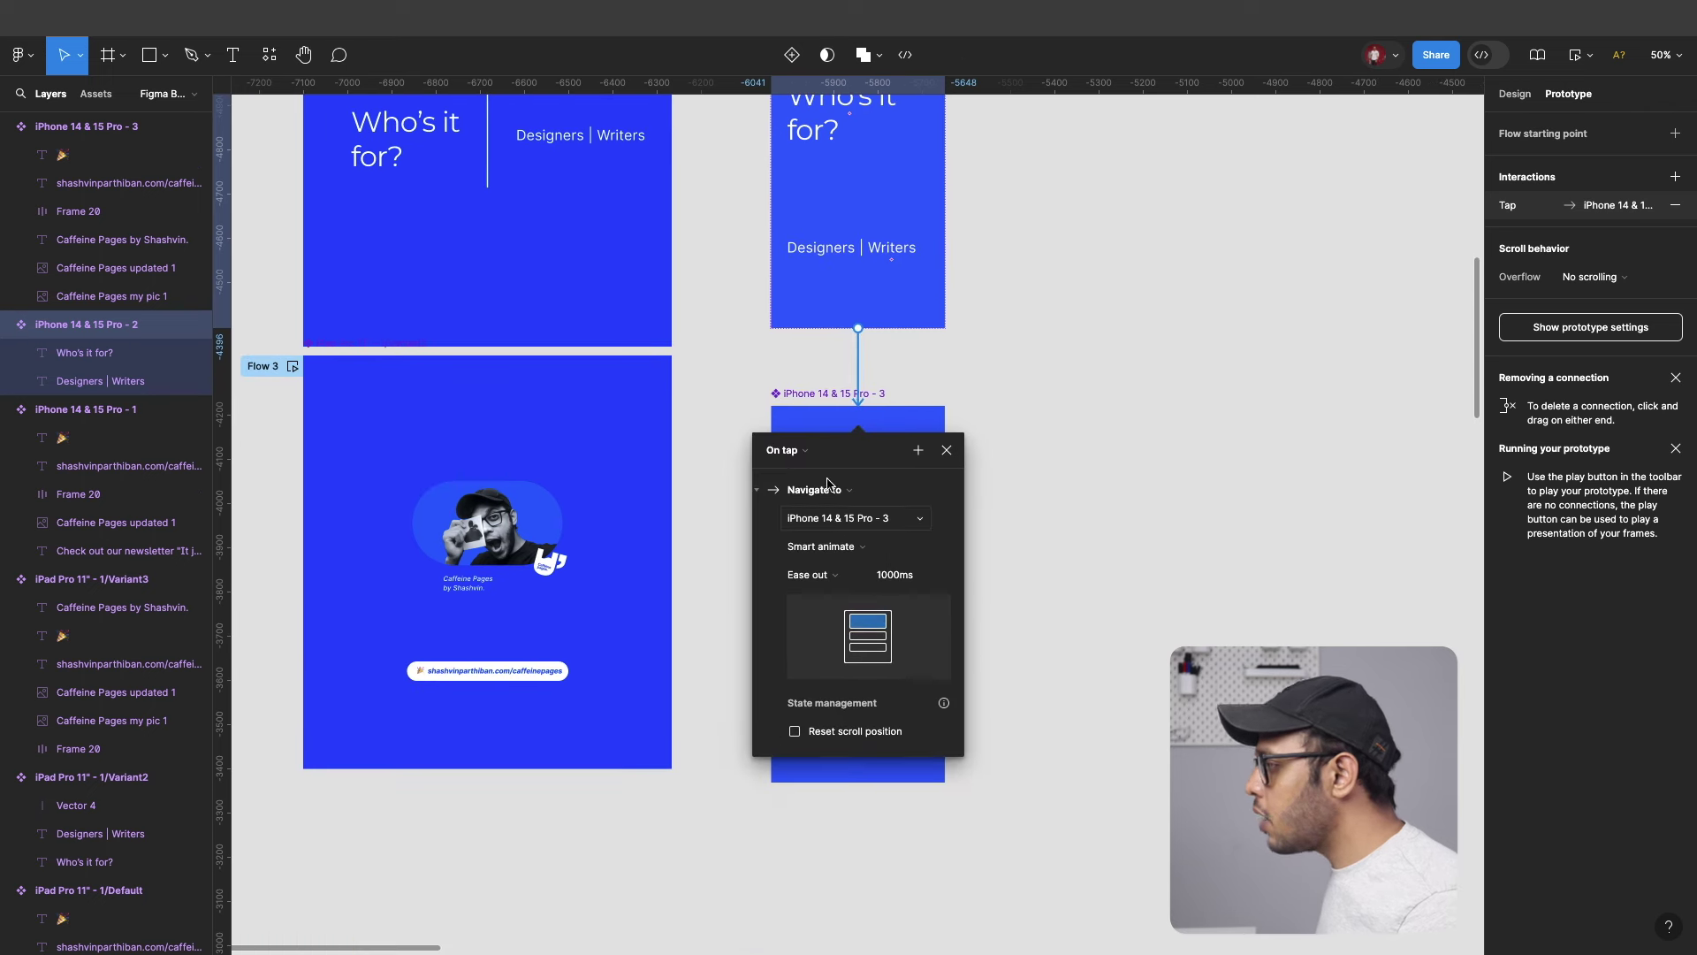
Set that interaction to After delay, 1000ms, with Smart animate.
{"action": "left_click", "coordinate": [767, 450]}
{"action": "left_click", "coordinate": [794, 672]}
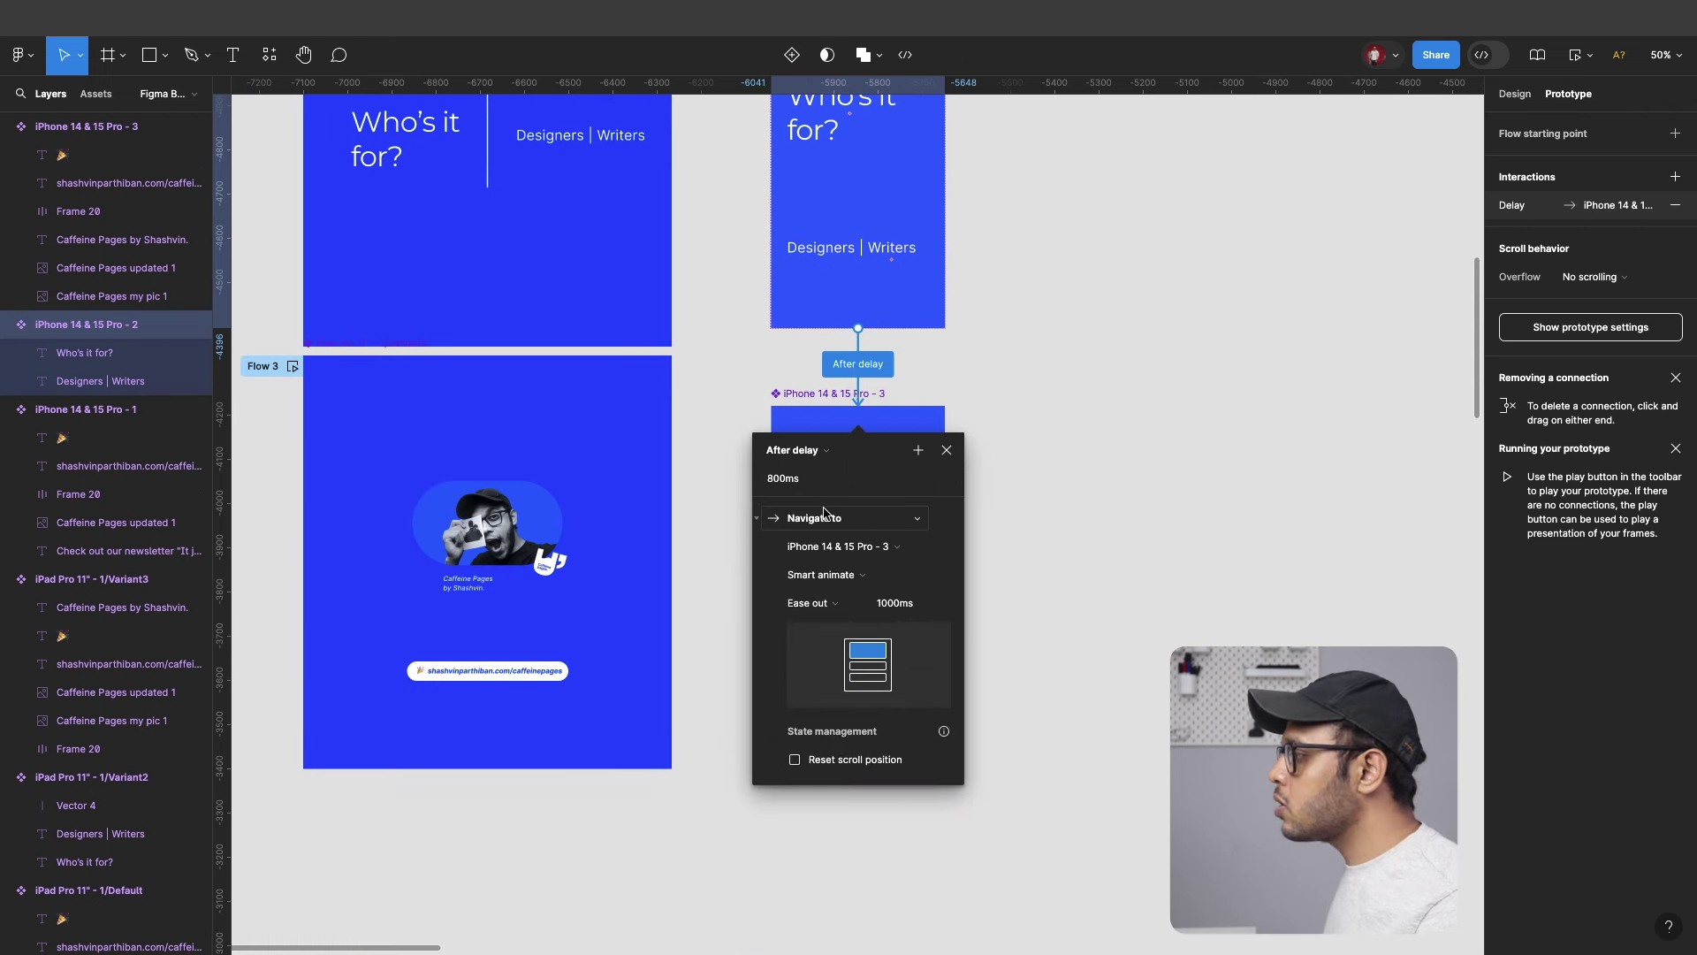
{"action": "left_click", "coordinate": [797, 481]}
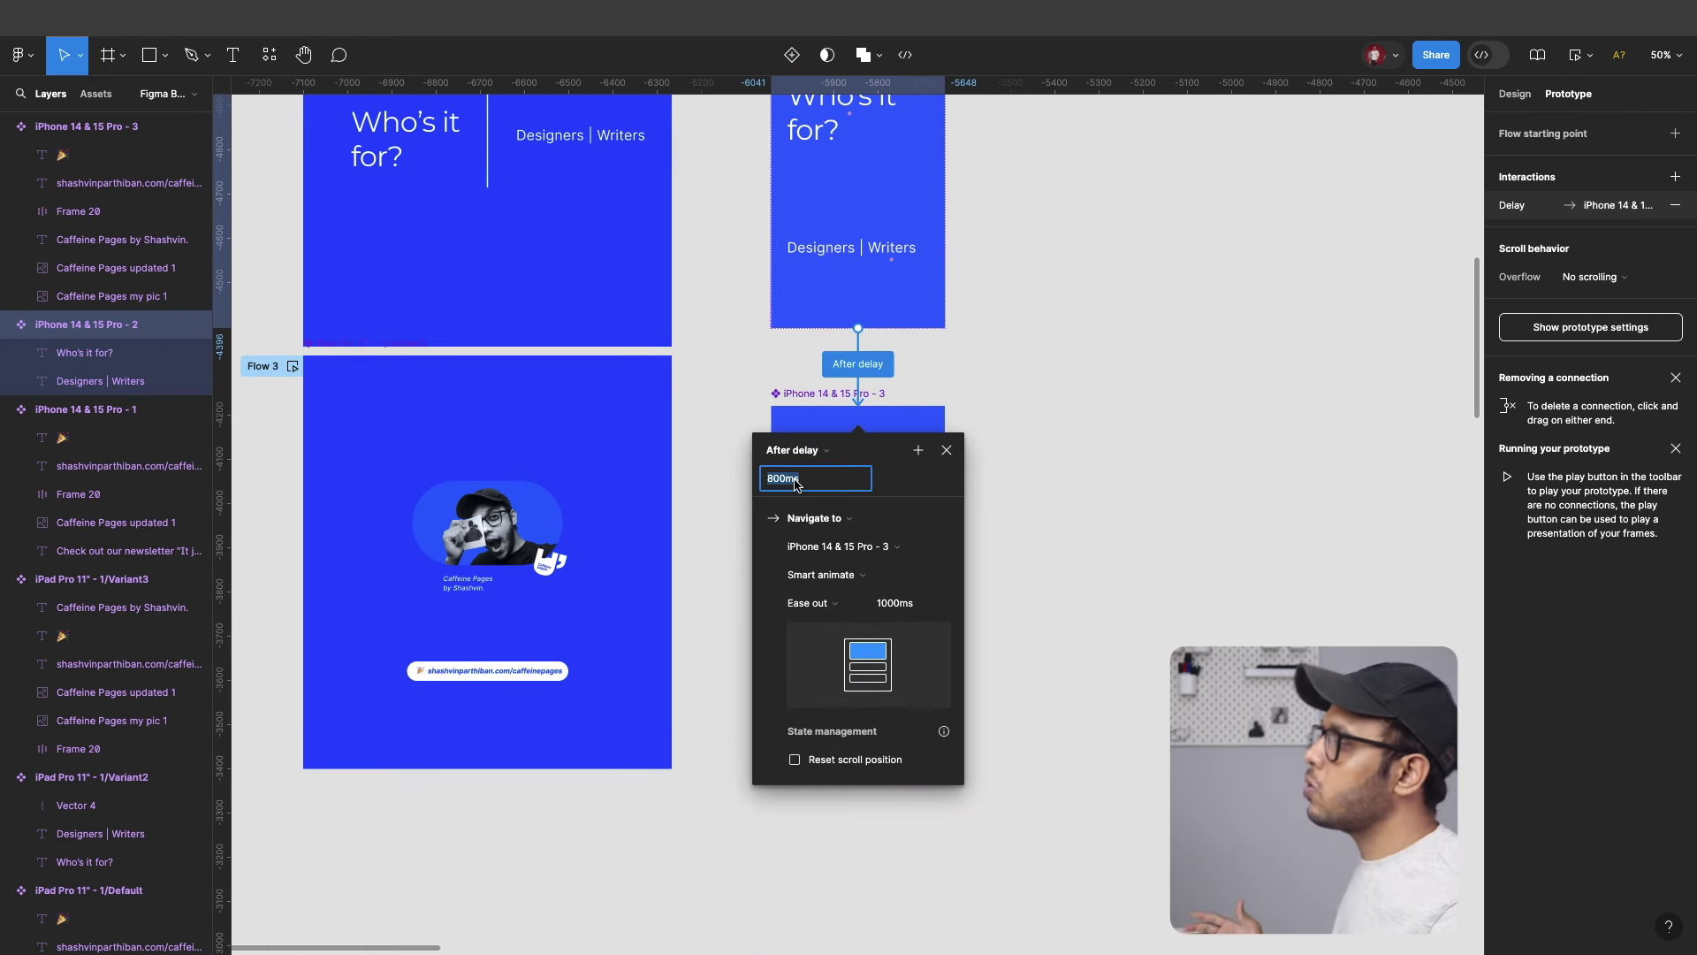
{"action": "type", "text": "1000ms"}
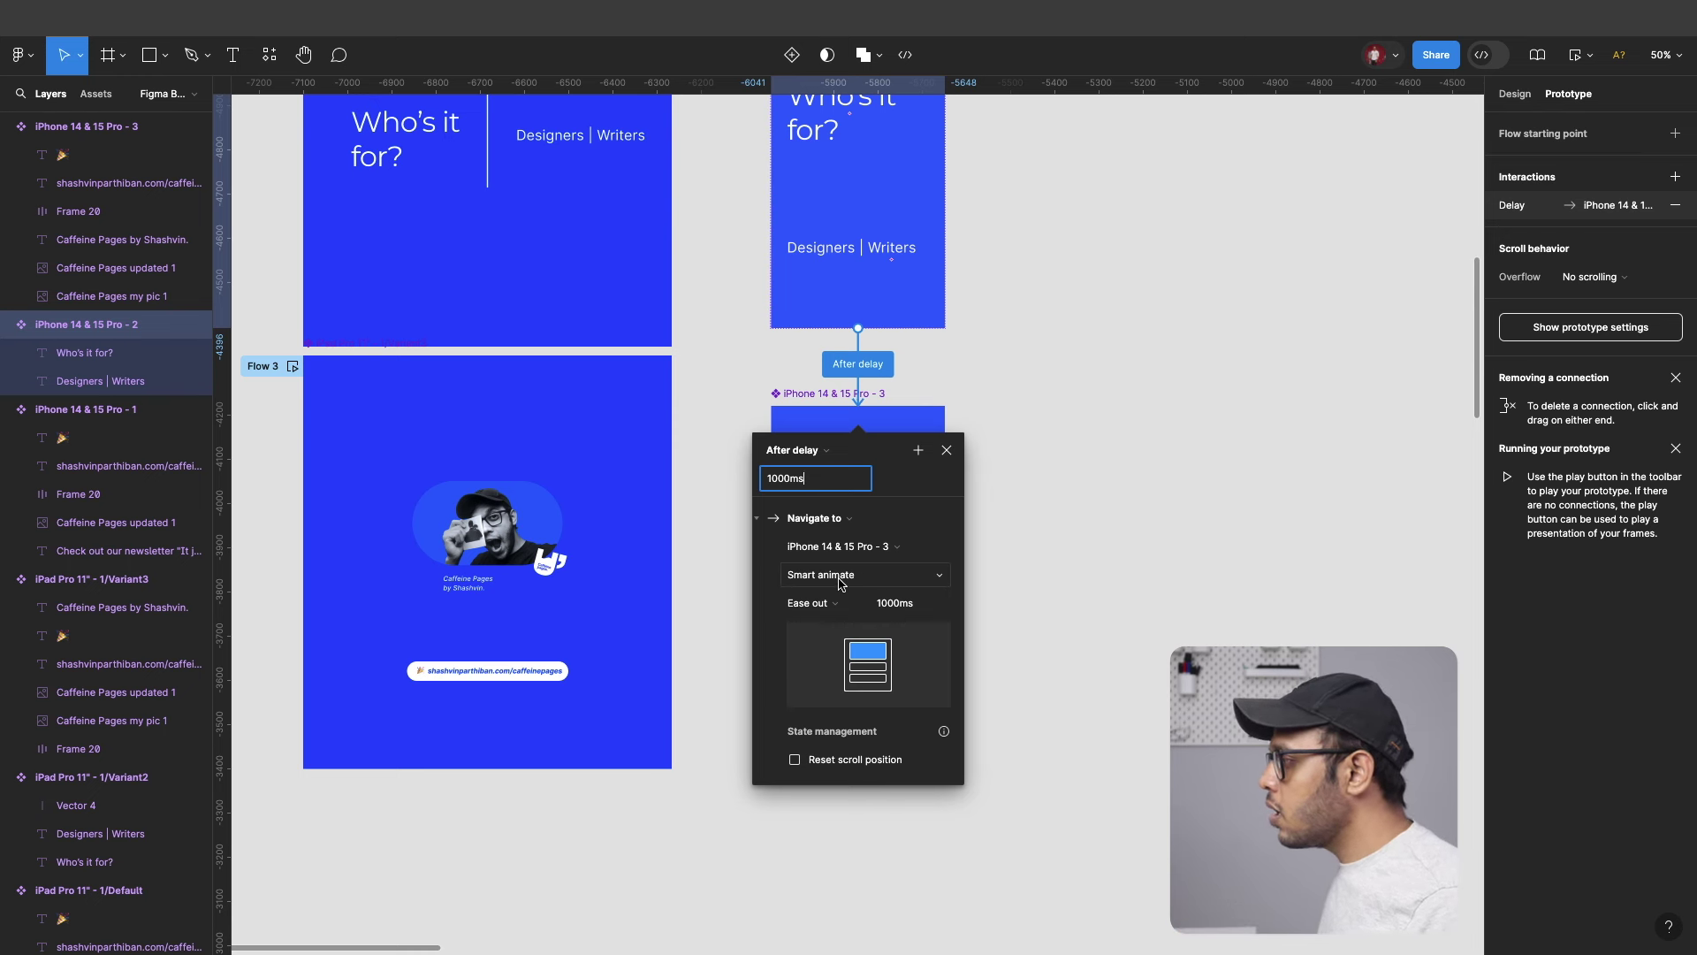
{"action": "left_click", "coordinate": [840, 582]}
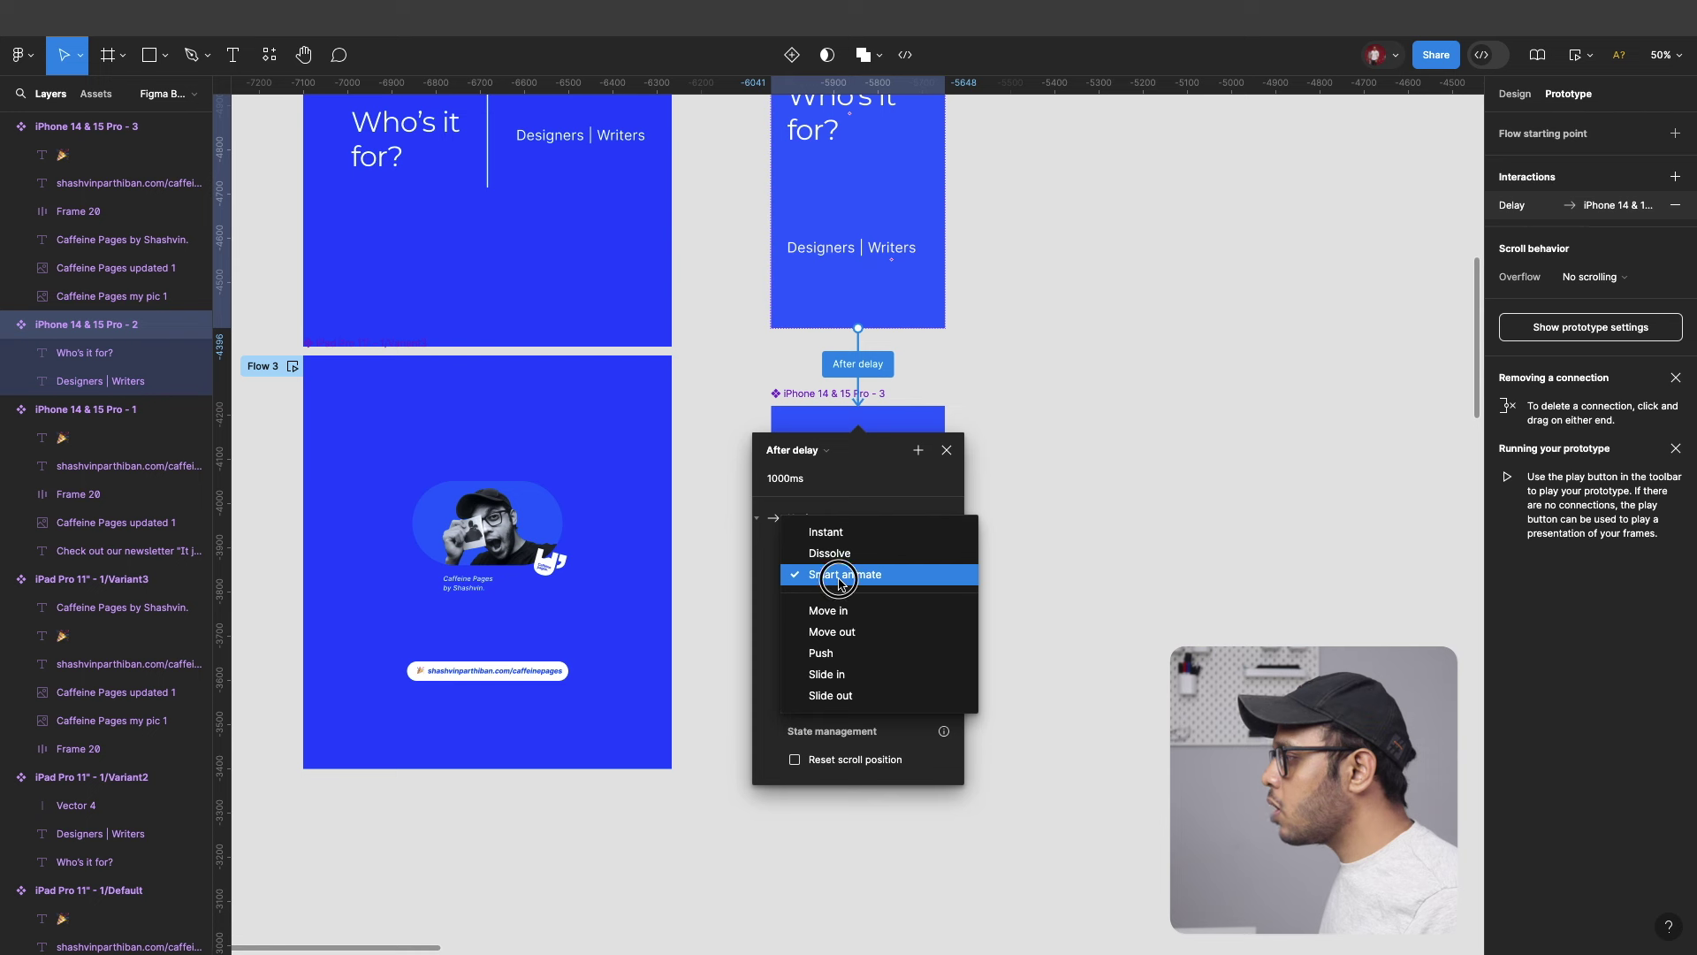
{"action": "left_click", "coordinate": [840, 579]}
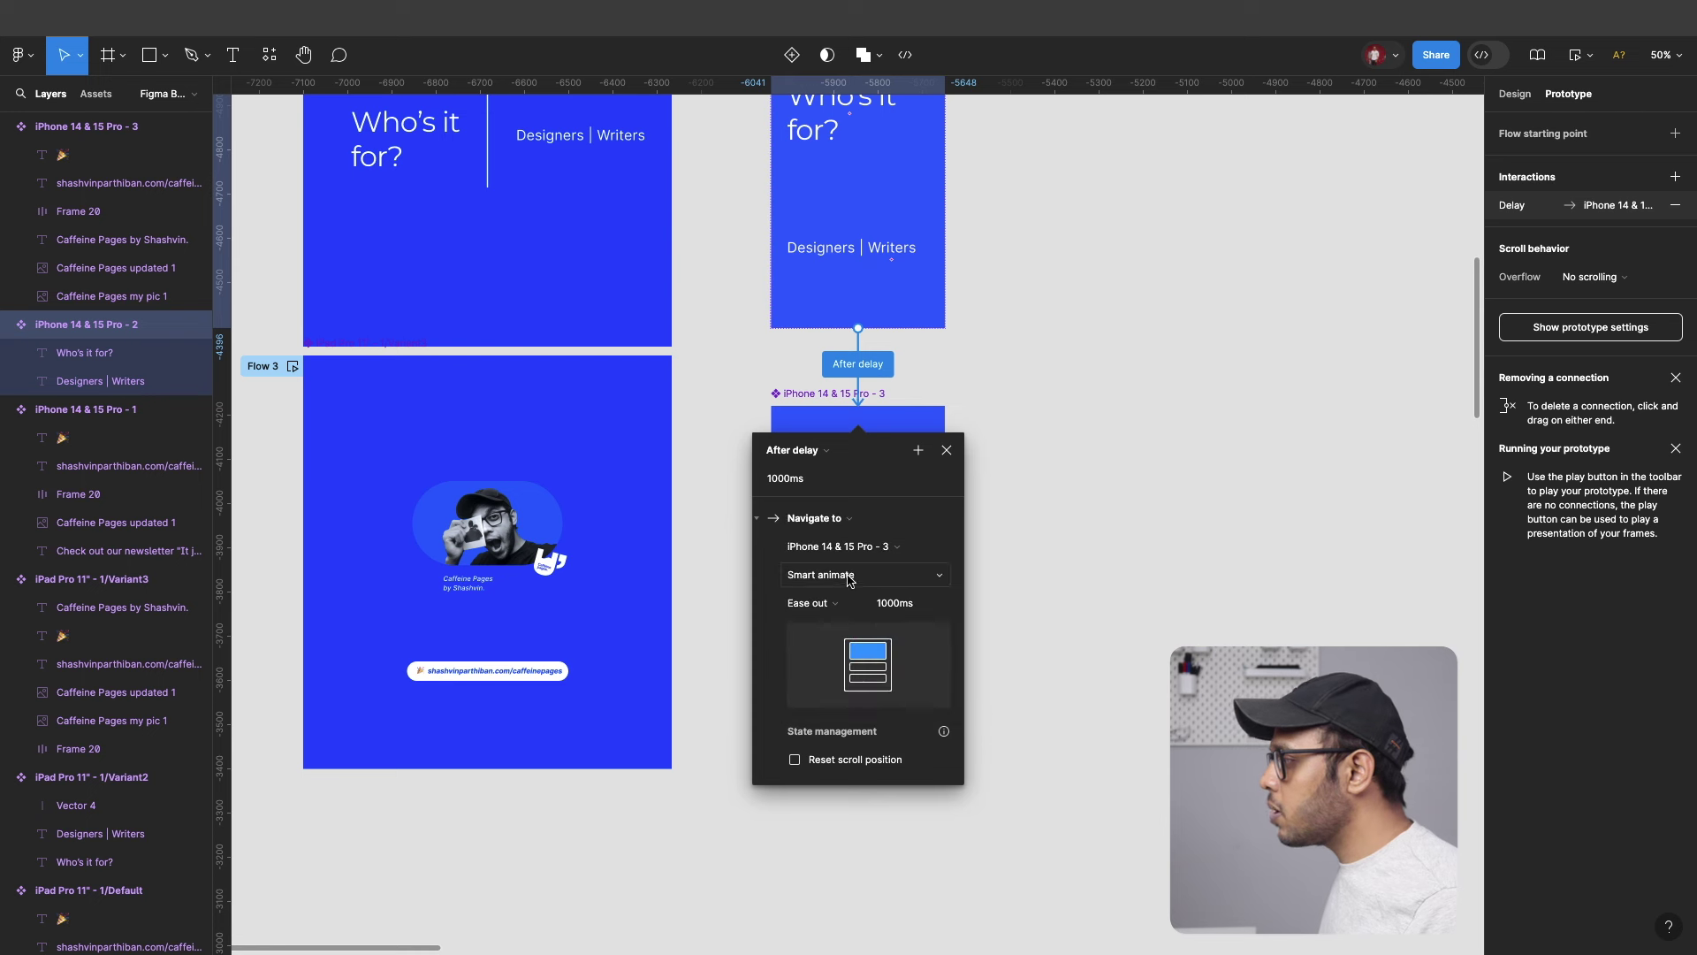
{"action": "left_click", "coordinate": [947, 452]}
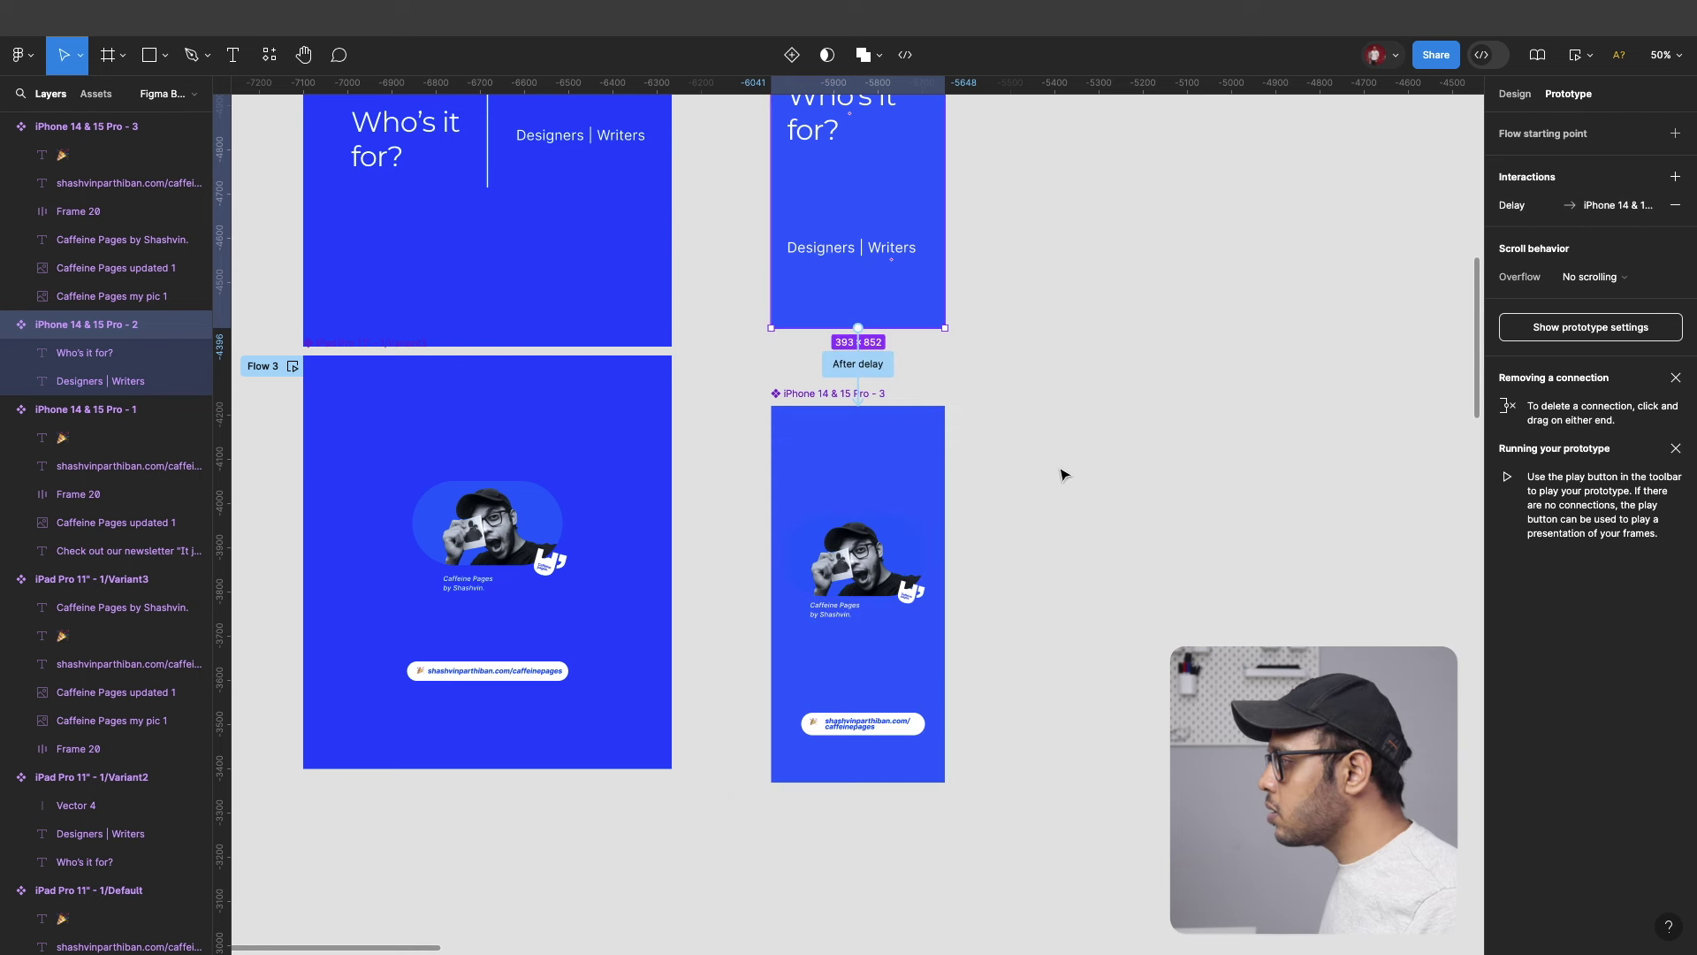
Link iPhone 14 & 15 Pro - 3 back to the first phone frame.
{"action": "left_click", "coordinate": [936, 638]}
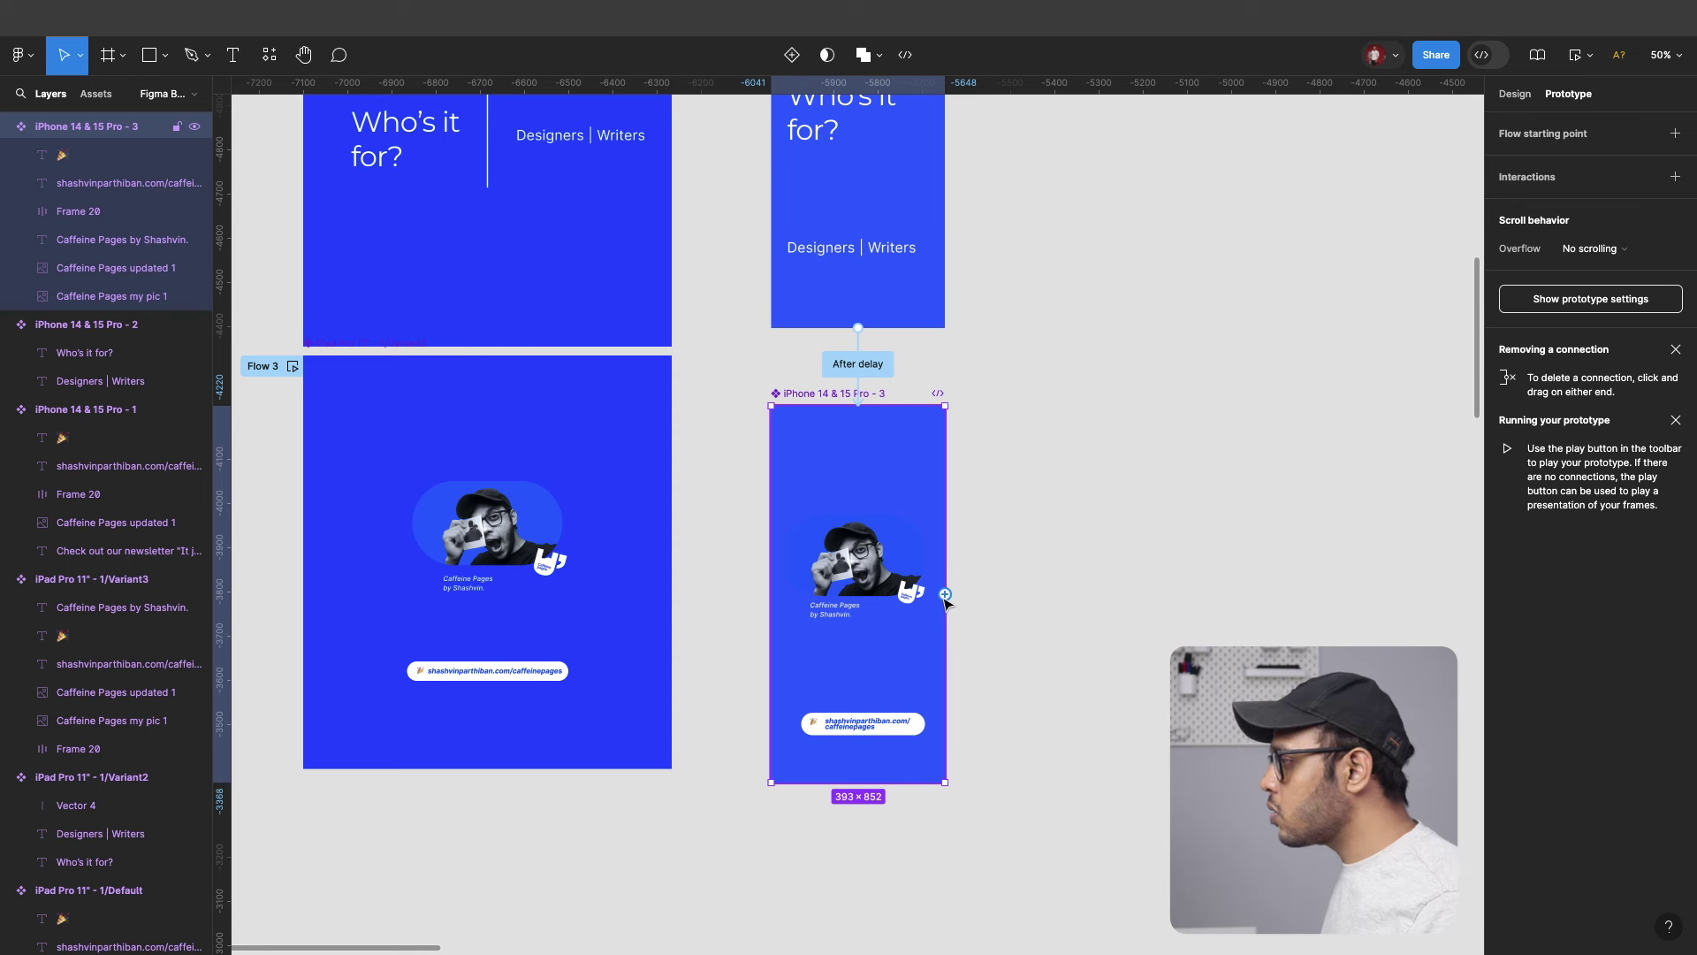
{"action": "left_click_drag", "start_coordinate": [945, 594], "coordinate": [967, 37]}
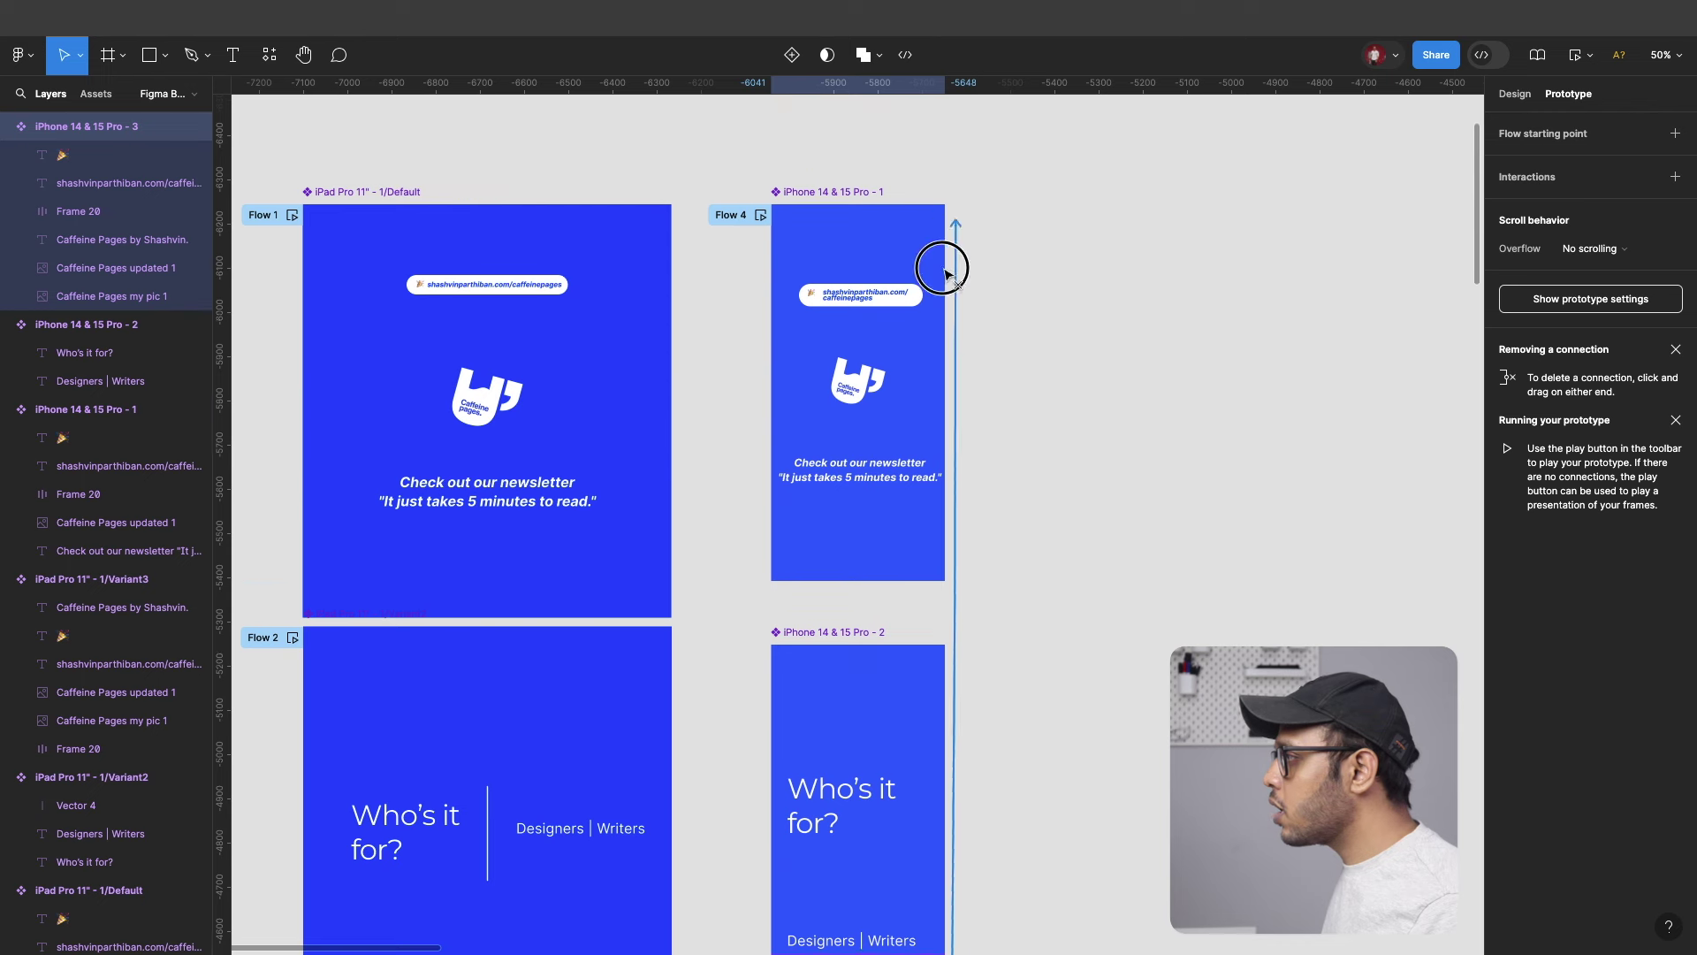
{"action": "left_click_drag", "start_coordinate": [967, 37], "coordinate": [919, 442]}
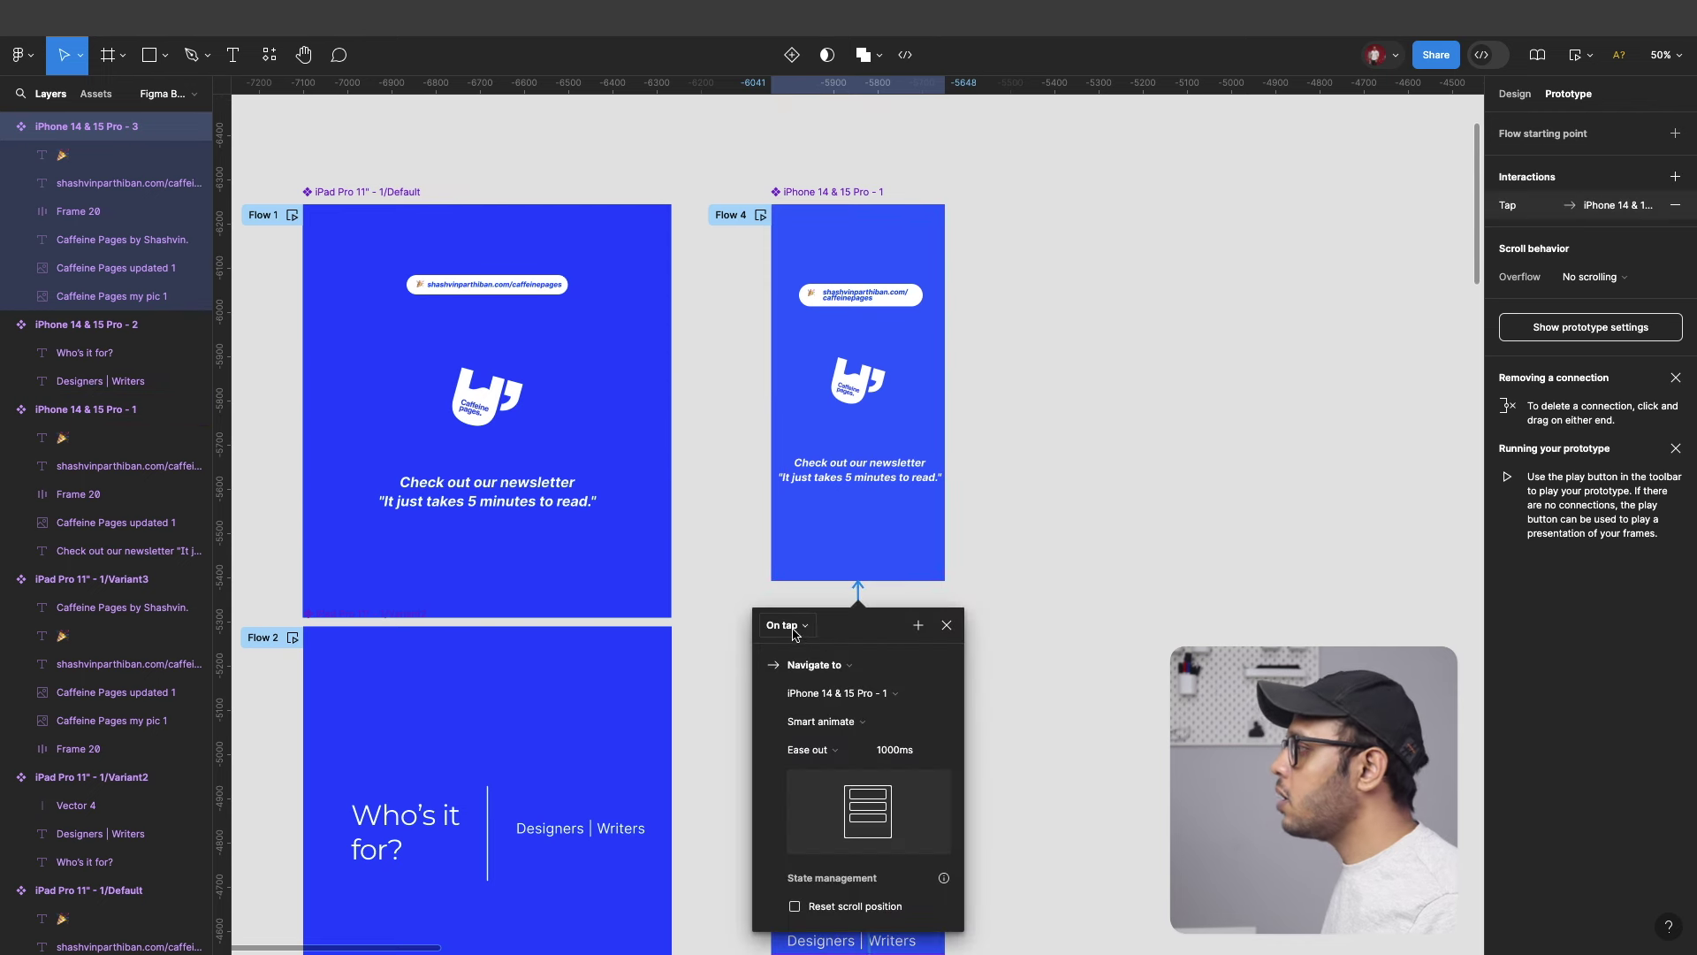
{"action": "scroll", "coordinate": [1016, 531], "scroll_direction": "down", "scroll_amount": 5}
Change its trigger from On tap to After delay with 1000ms.
{"action": "left_click", "coordinate": [782, 243]}
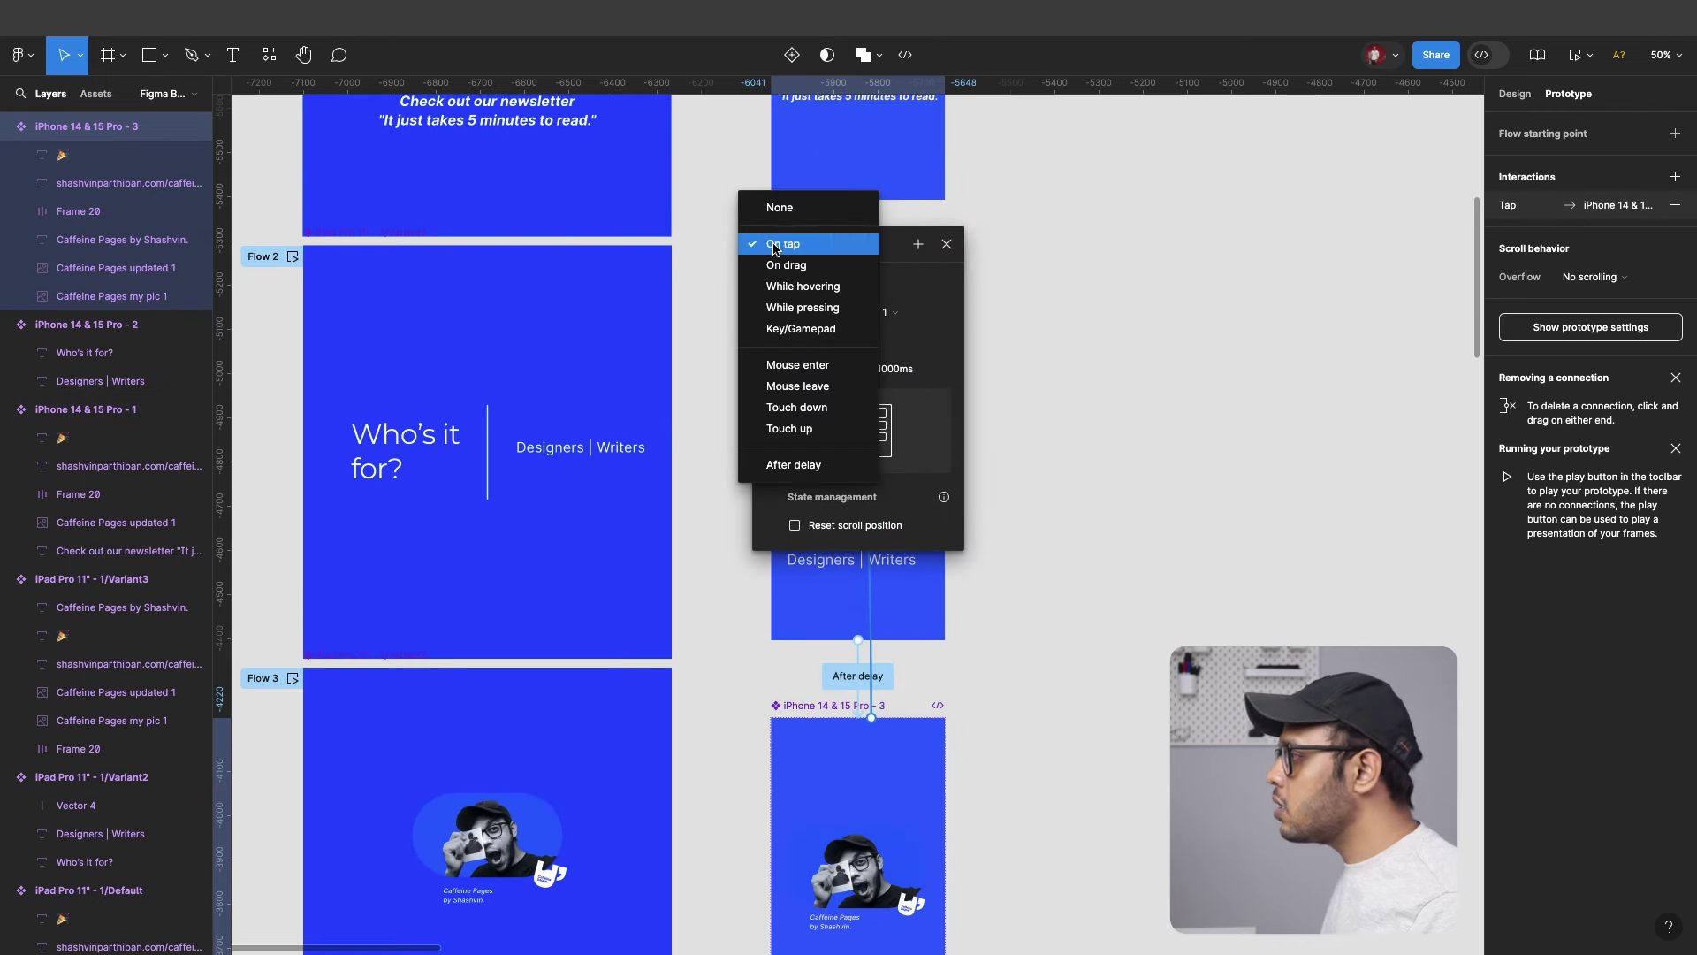
{"action": "left_click", "coordinate": [794, 464]}
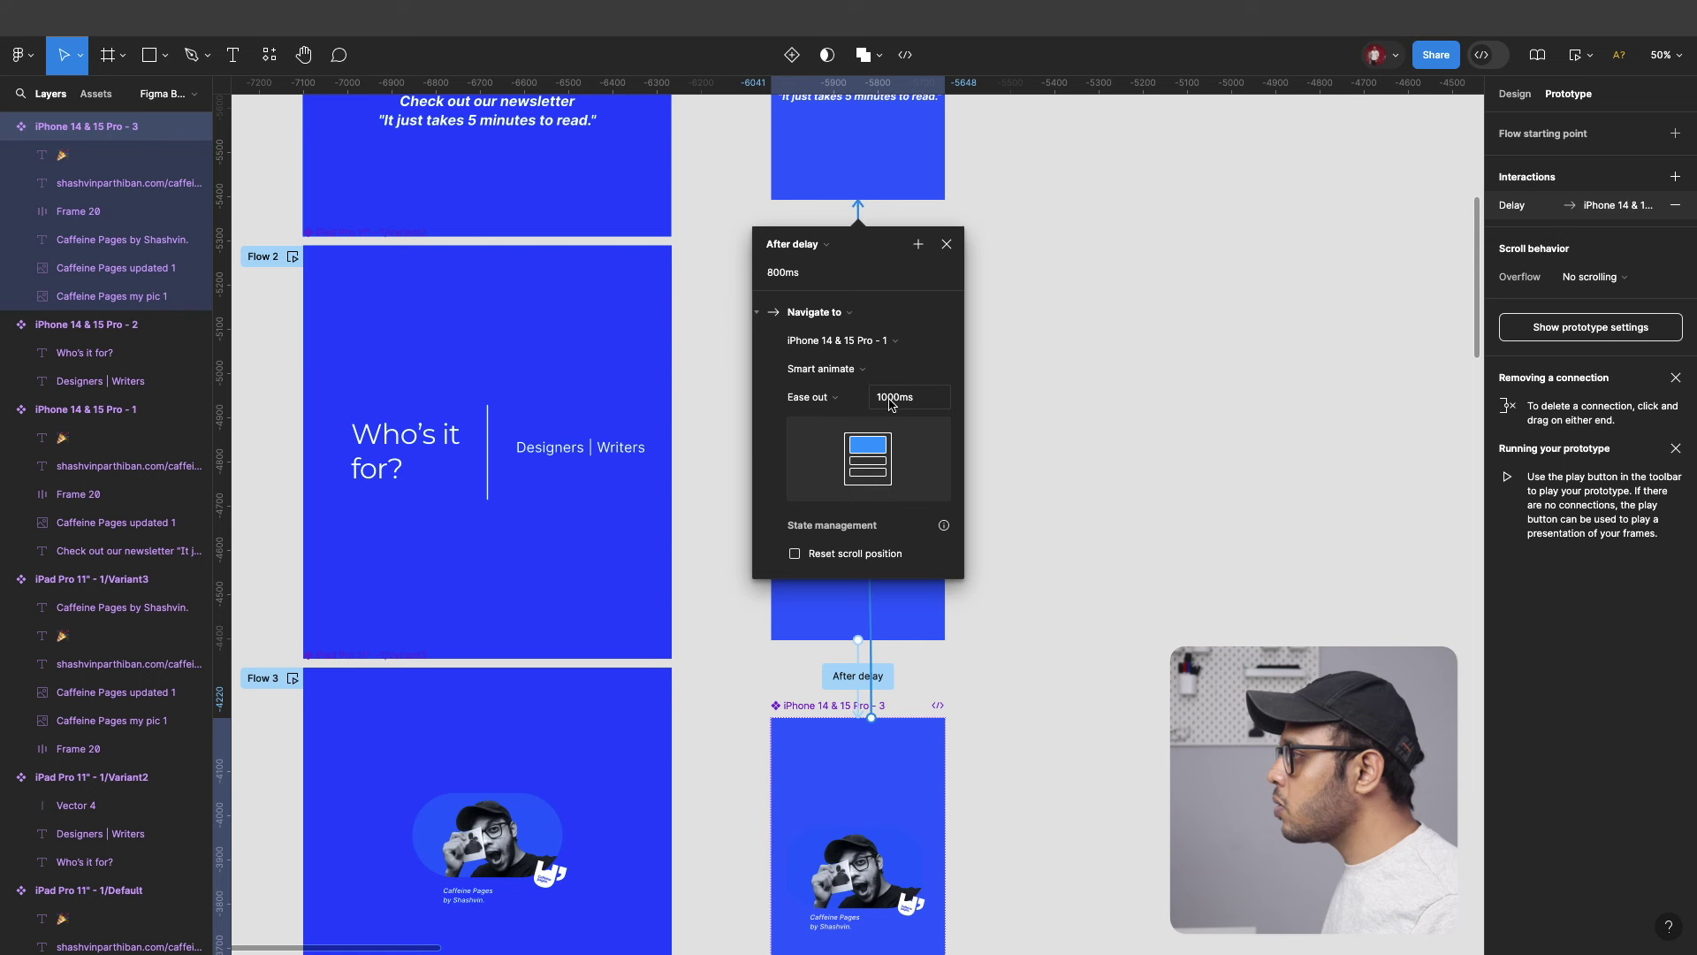
{"action": "left_click", "coordinate": [805, 274]}
{"action": "type", "text": "1000ms"}
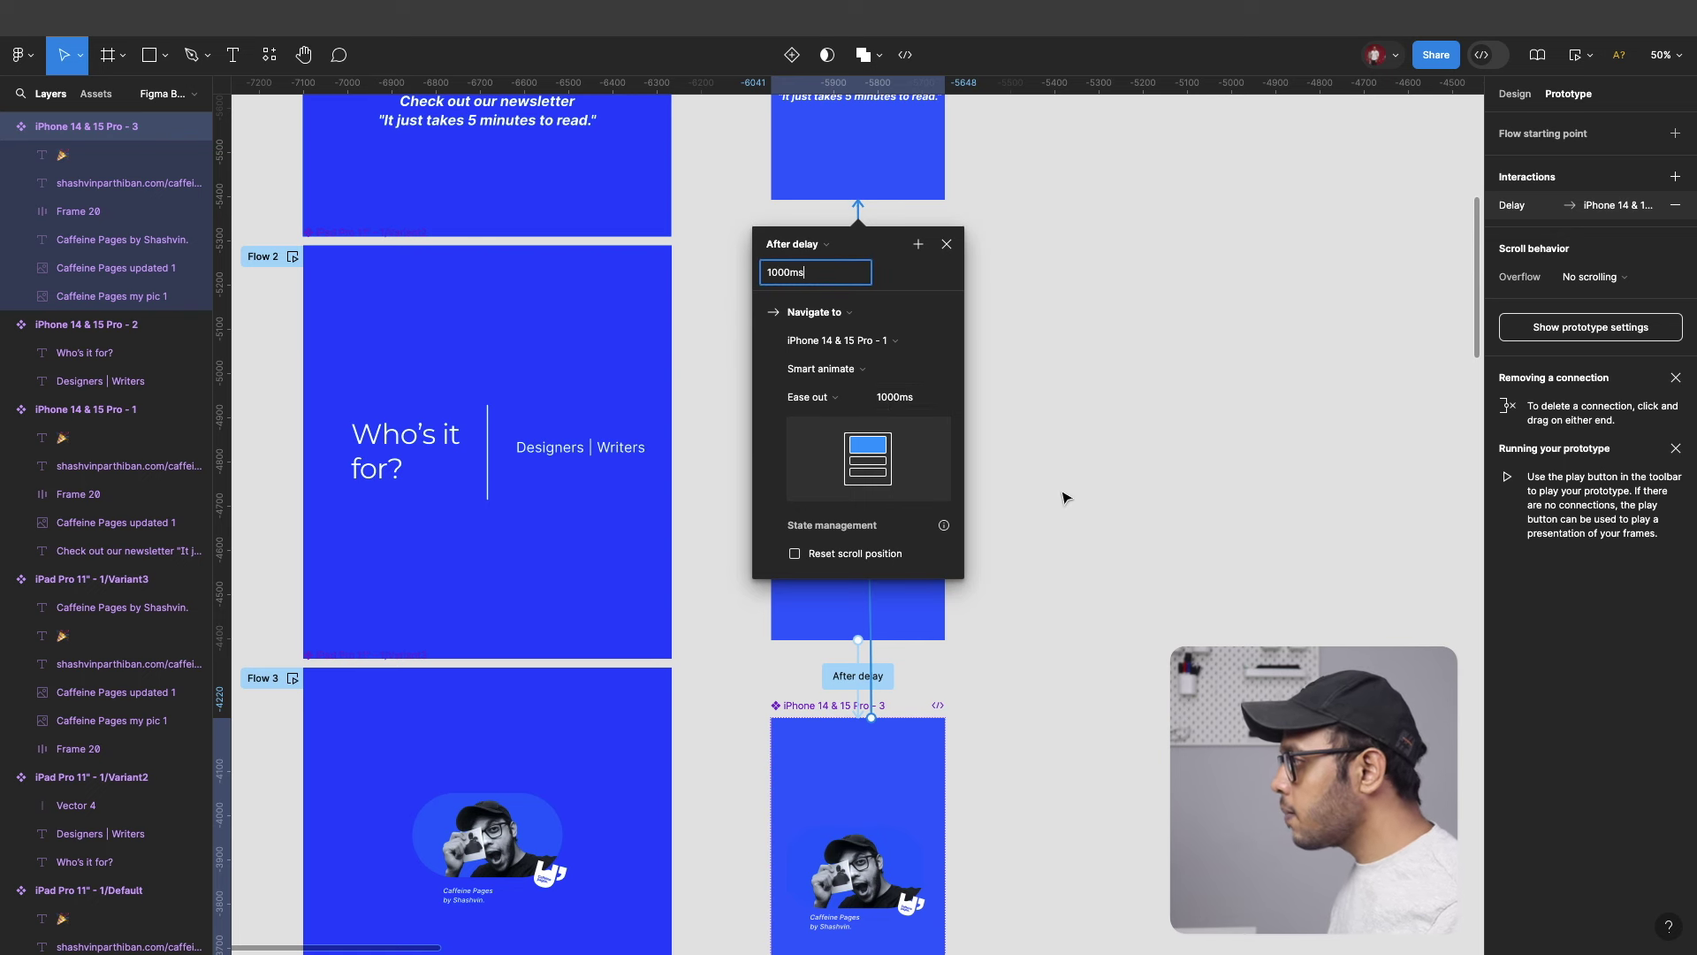
Close the interaction settings and select iPhone 14 & 15 Pro - 1, the start of Flow 4.
{"action": "left_click", "coordinate": [1024, 247]}
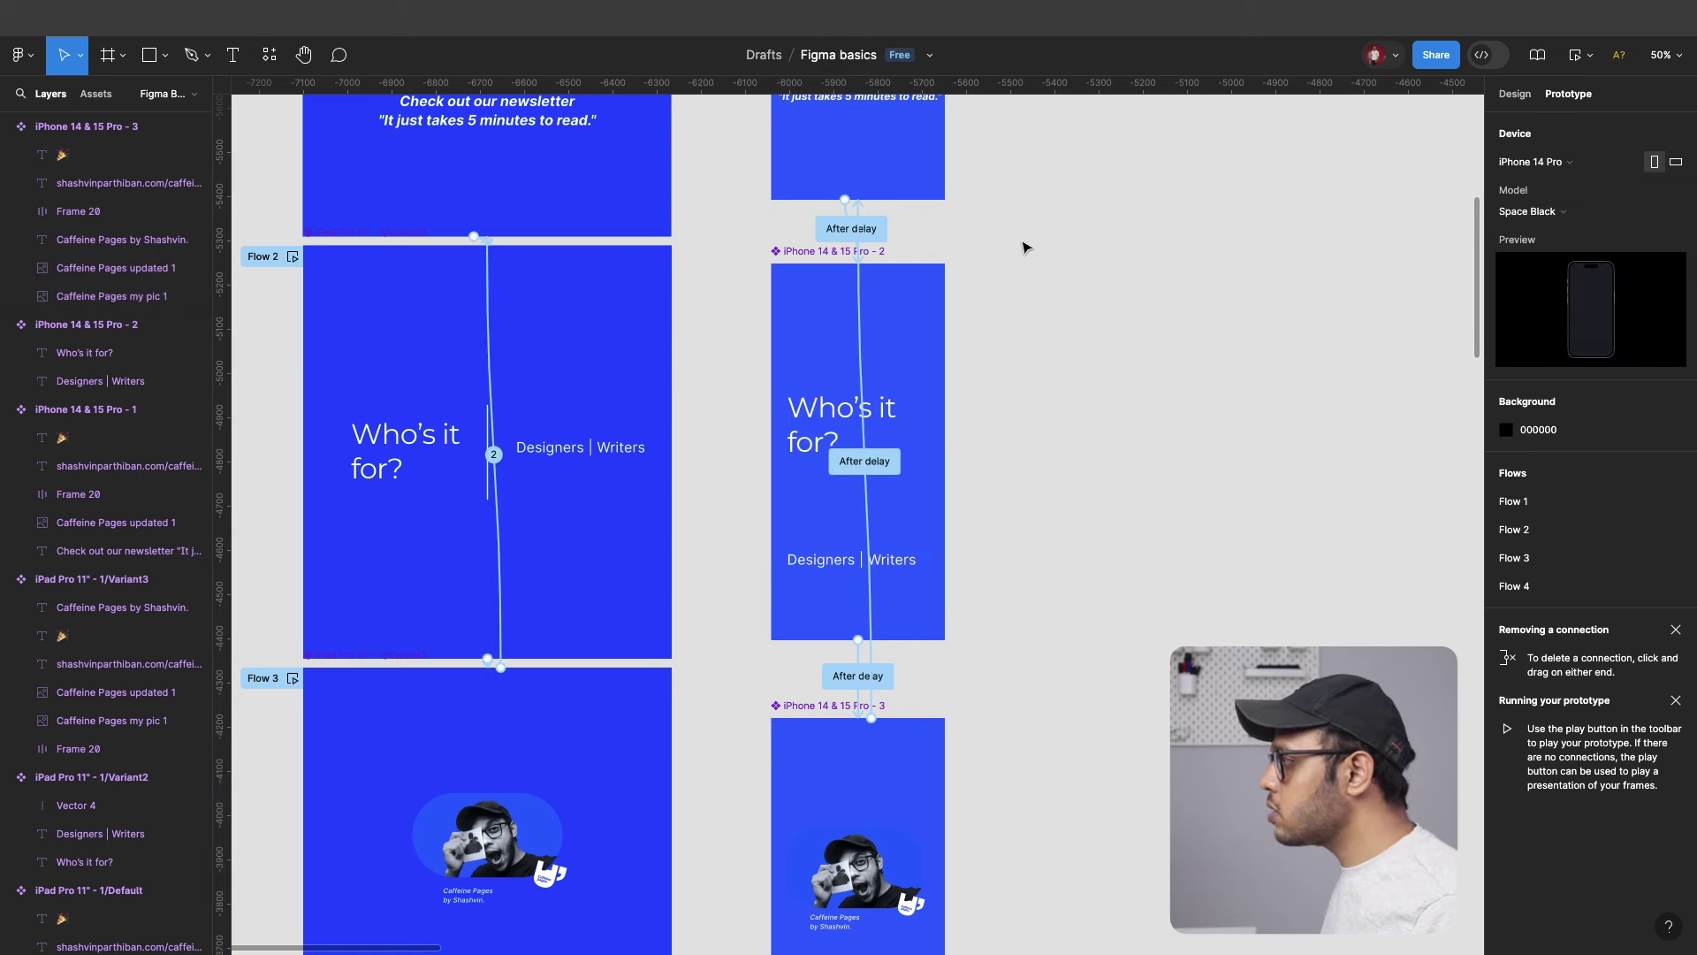
{"action": "scroll", "coordinate": [1024, 247], "scroll_direction": "up", "scroll_amount": 1}
{"action": "scroll", "coordinate": [1023, 246], "scroll_direction": "up", "scroll_amount": 2}
{"action": "scroll", "coordinate": [1024, 246], "scroll_direction": "up", "scroll_amount": 3}
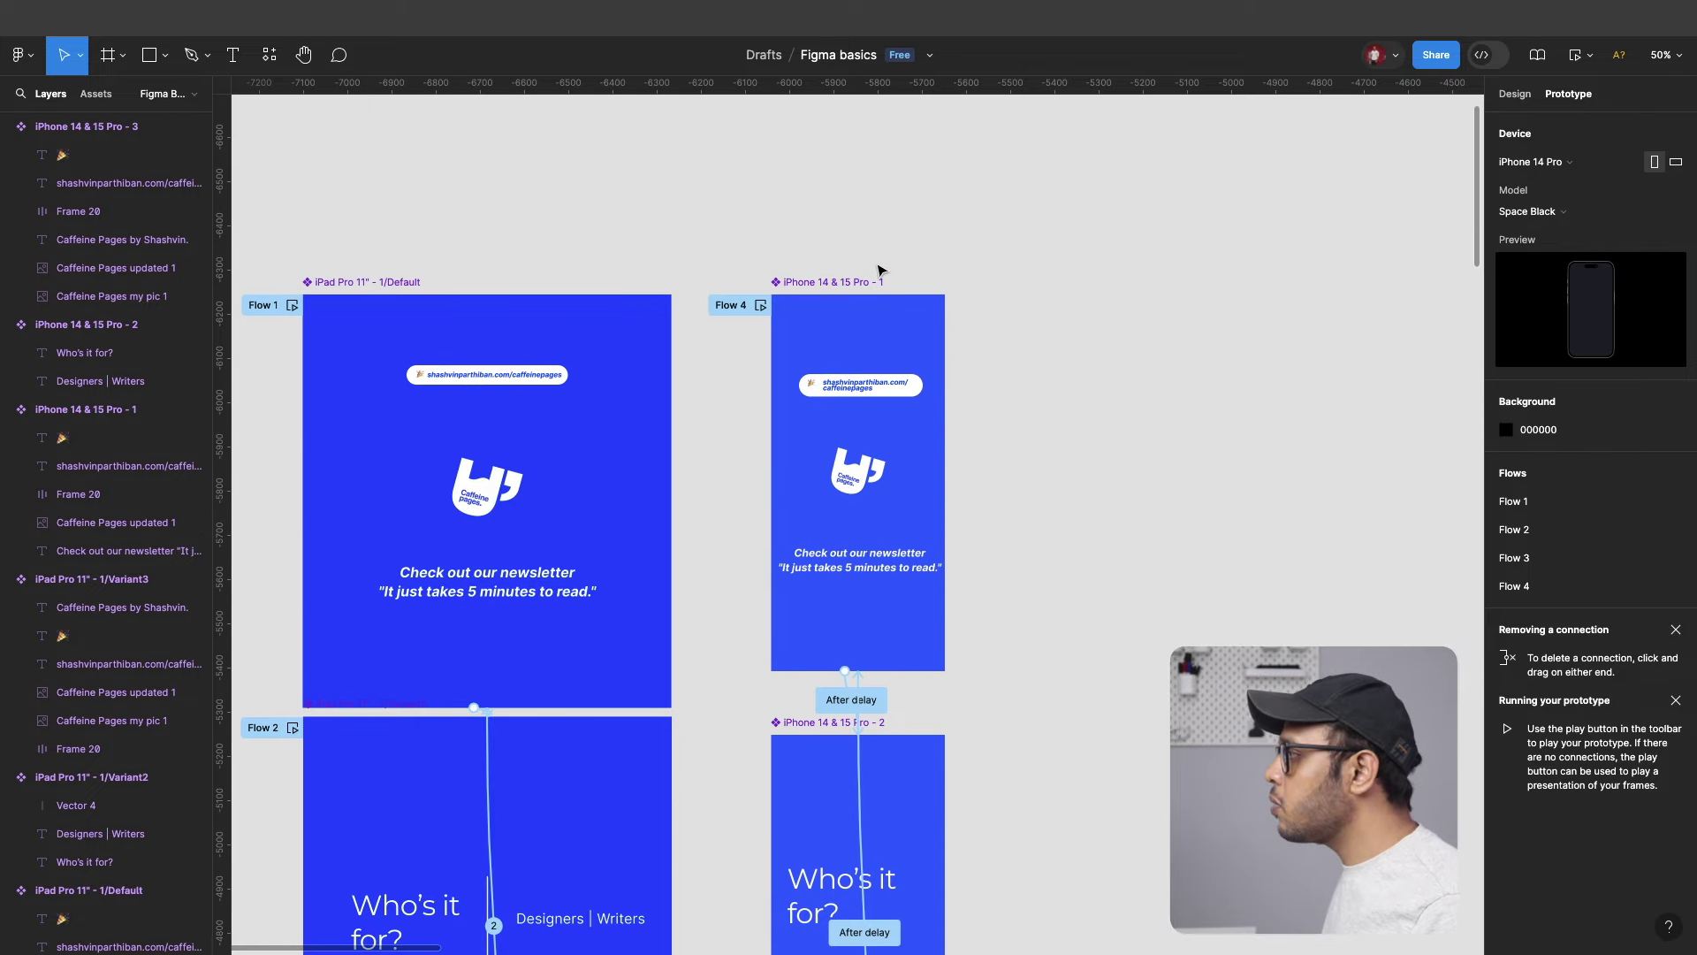
{"action": "left_click", "coordinate": [731, 305]}
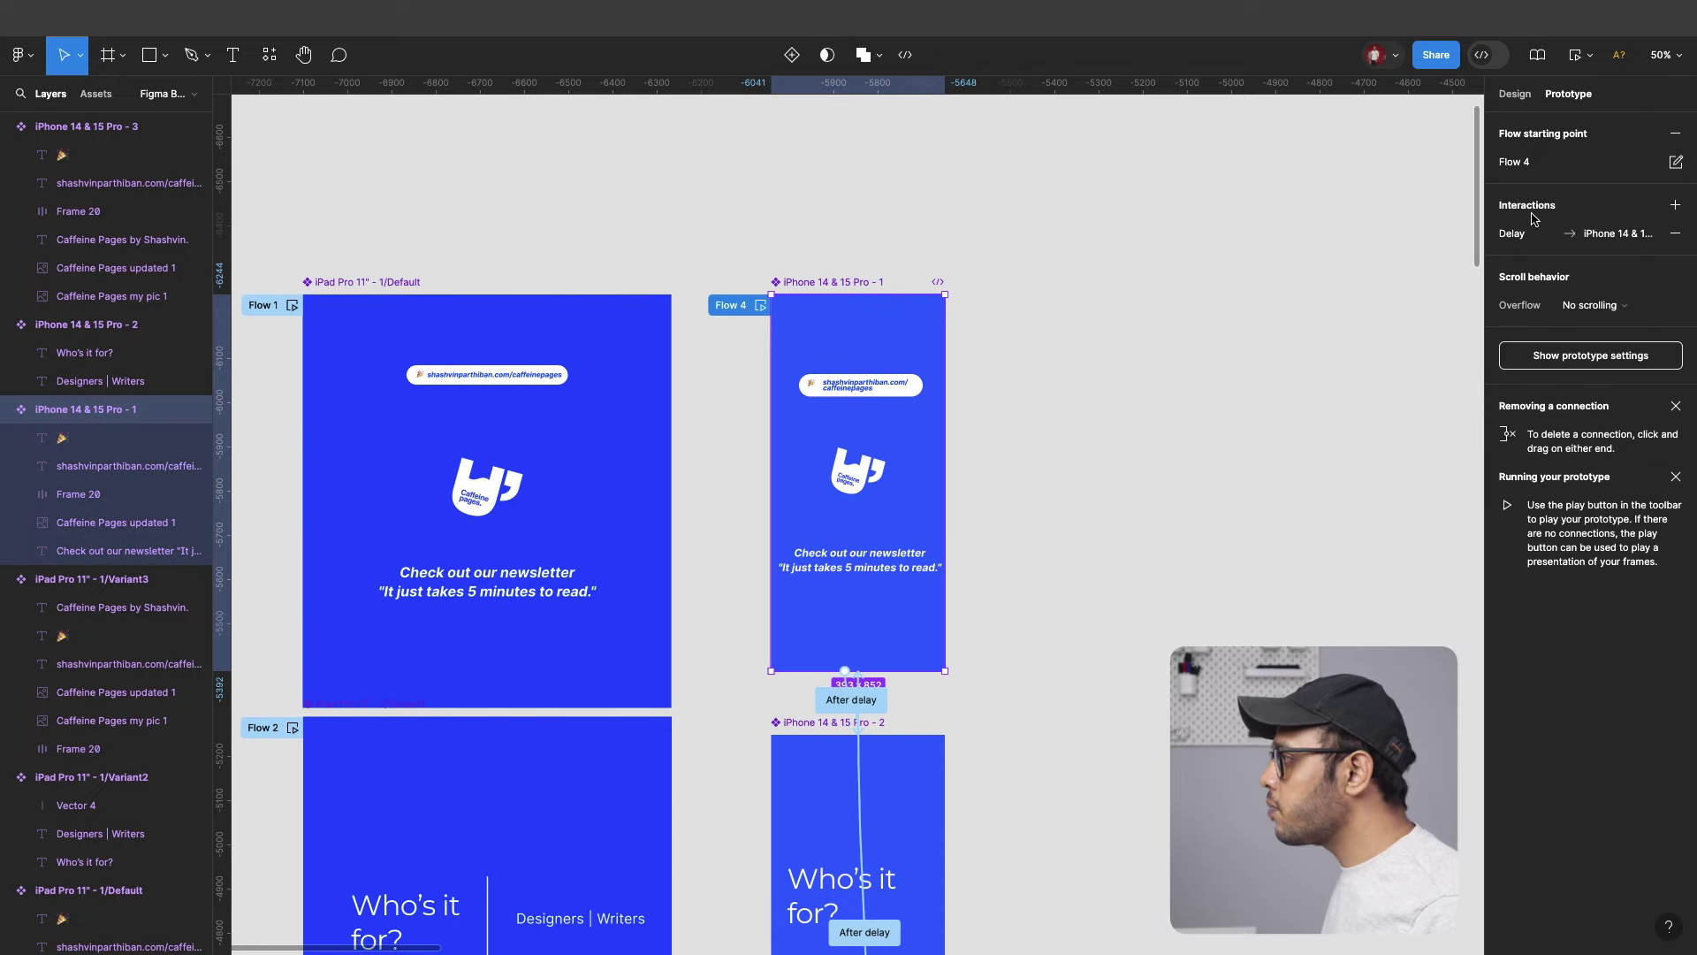
Start the inline Preview from the play button menu and move it clear of the frames.
{"action": "left_click", "coordinate": [1589, 56]}
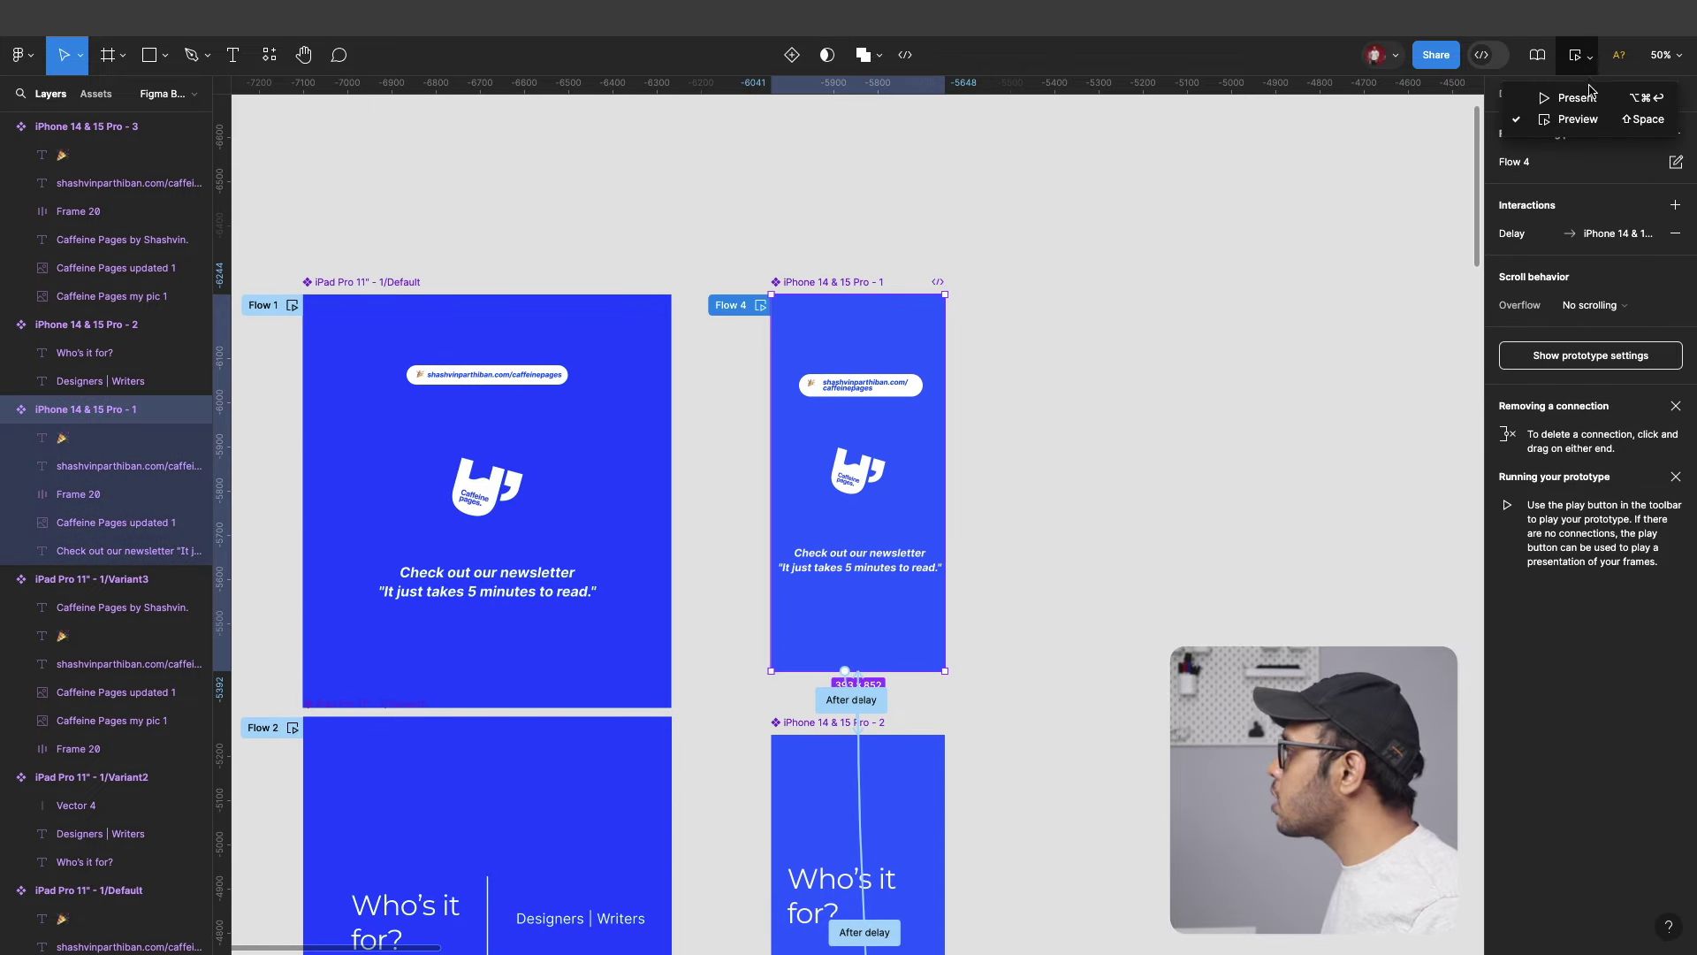
{"action": "left_click", "coordinate": [1578, 119]}
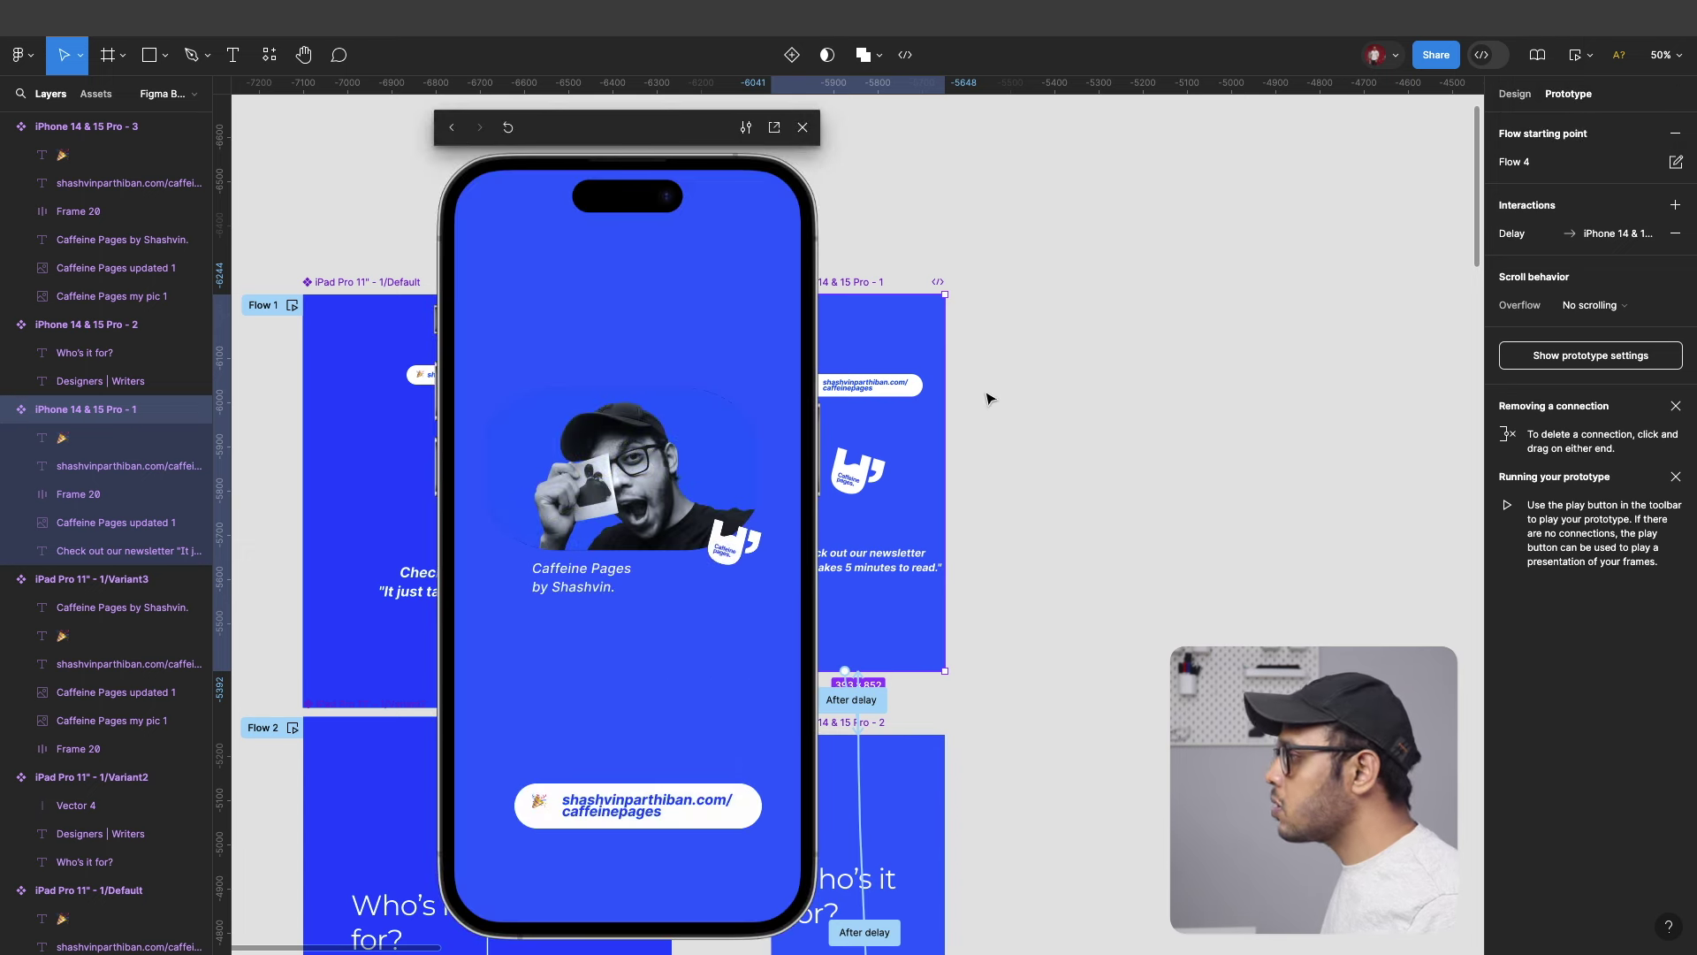
{"action": "left_click_drag", "start_coordinate": [654, 173], "coordinate": [1223, 177]}
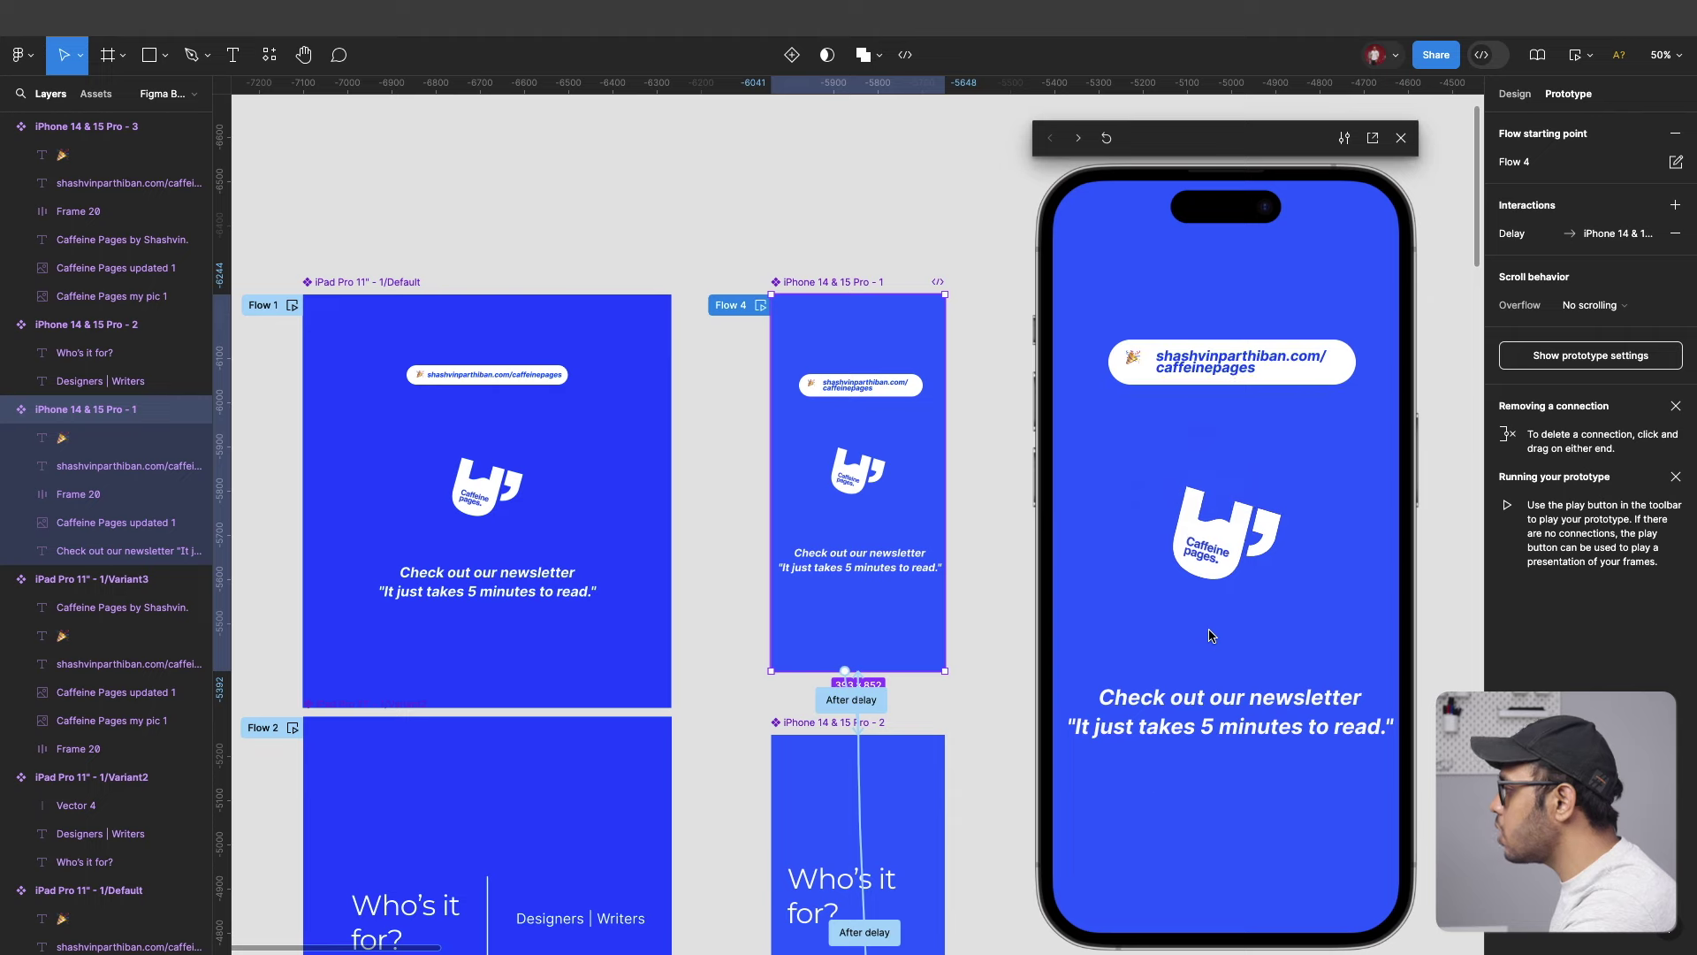
{"action": "scroll", "coordinate": [548, 761], "scroll_direction": "down", "scroll_amount": 2}
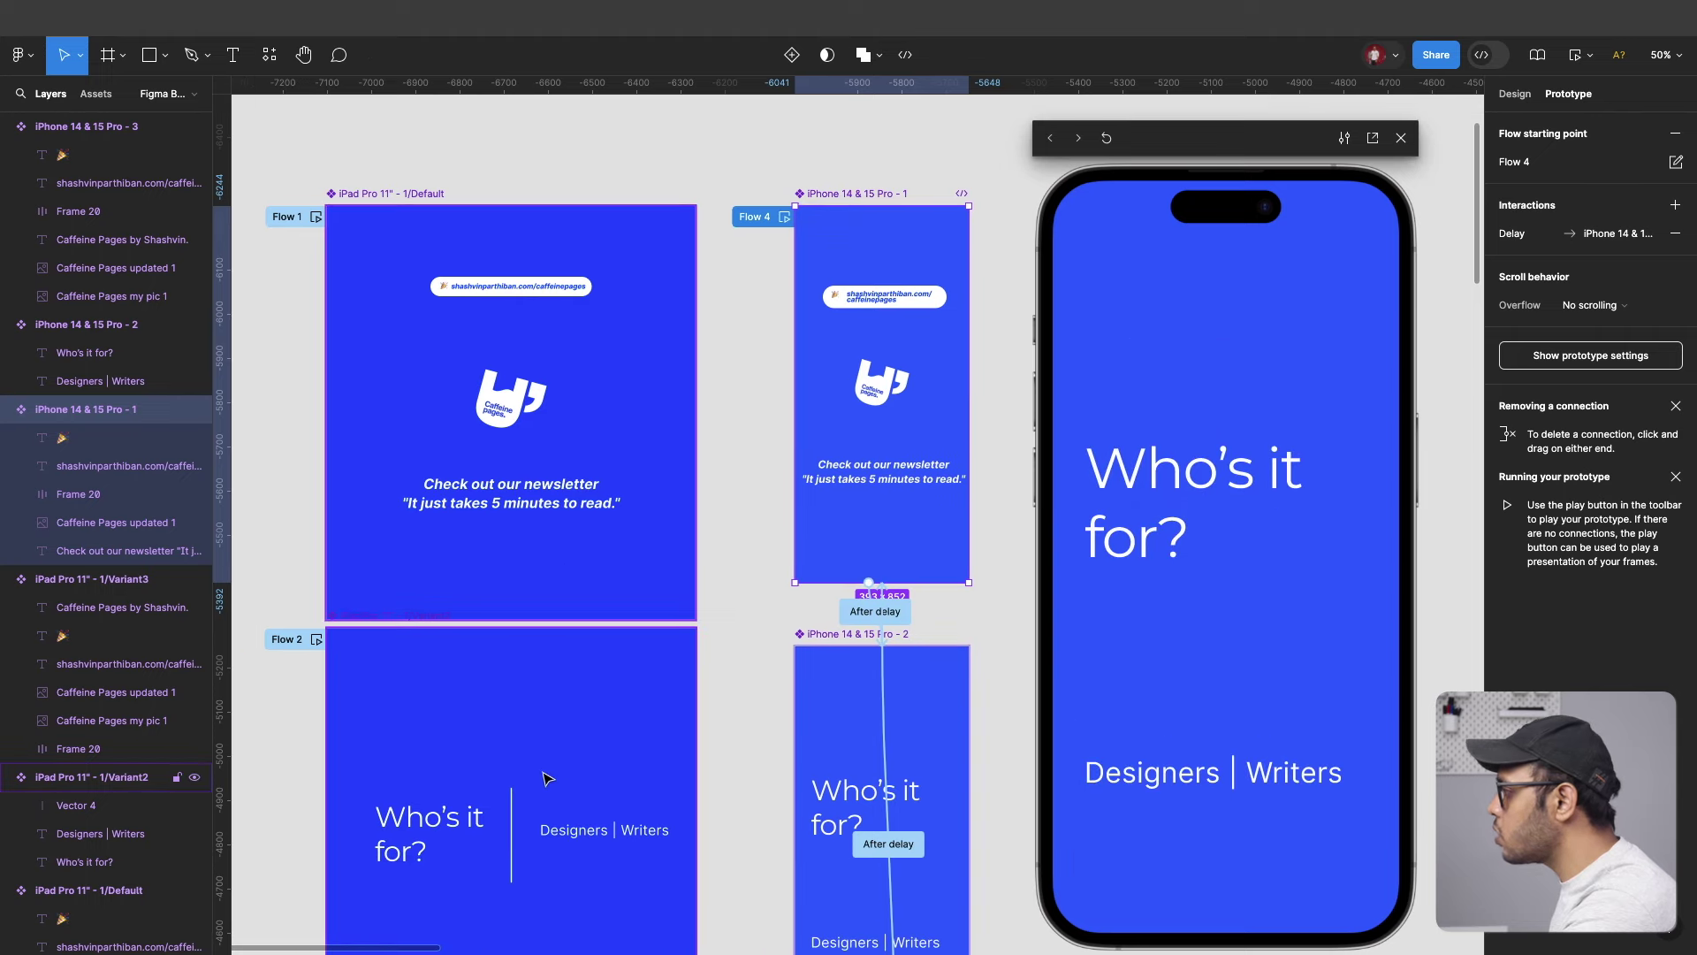
Present Flow 4 in full-screen presentation mode with Ctrl+Alt+Enter.
{"action": "key", "text": "ctrl+alt+Return"}
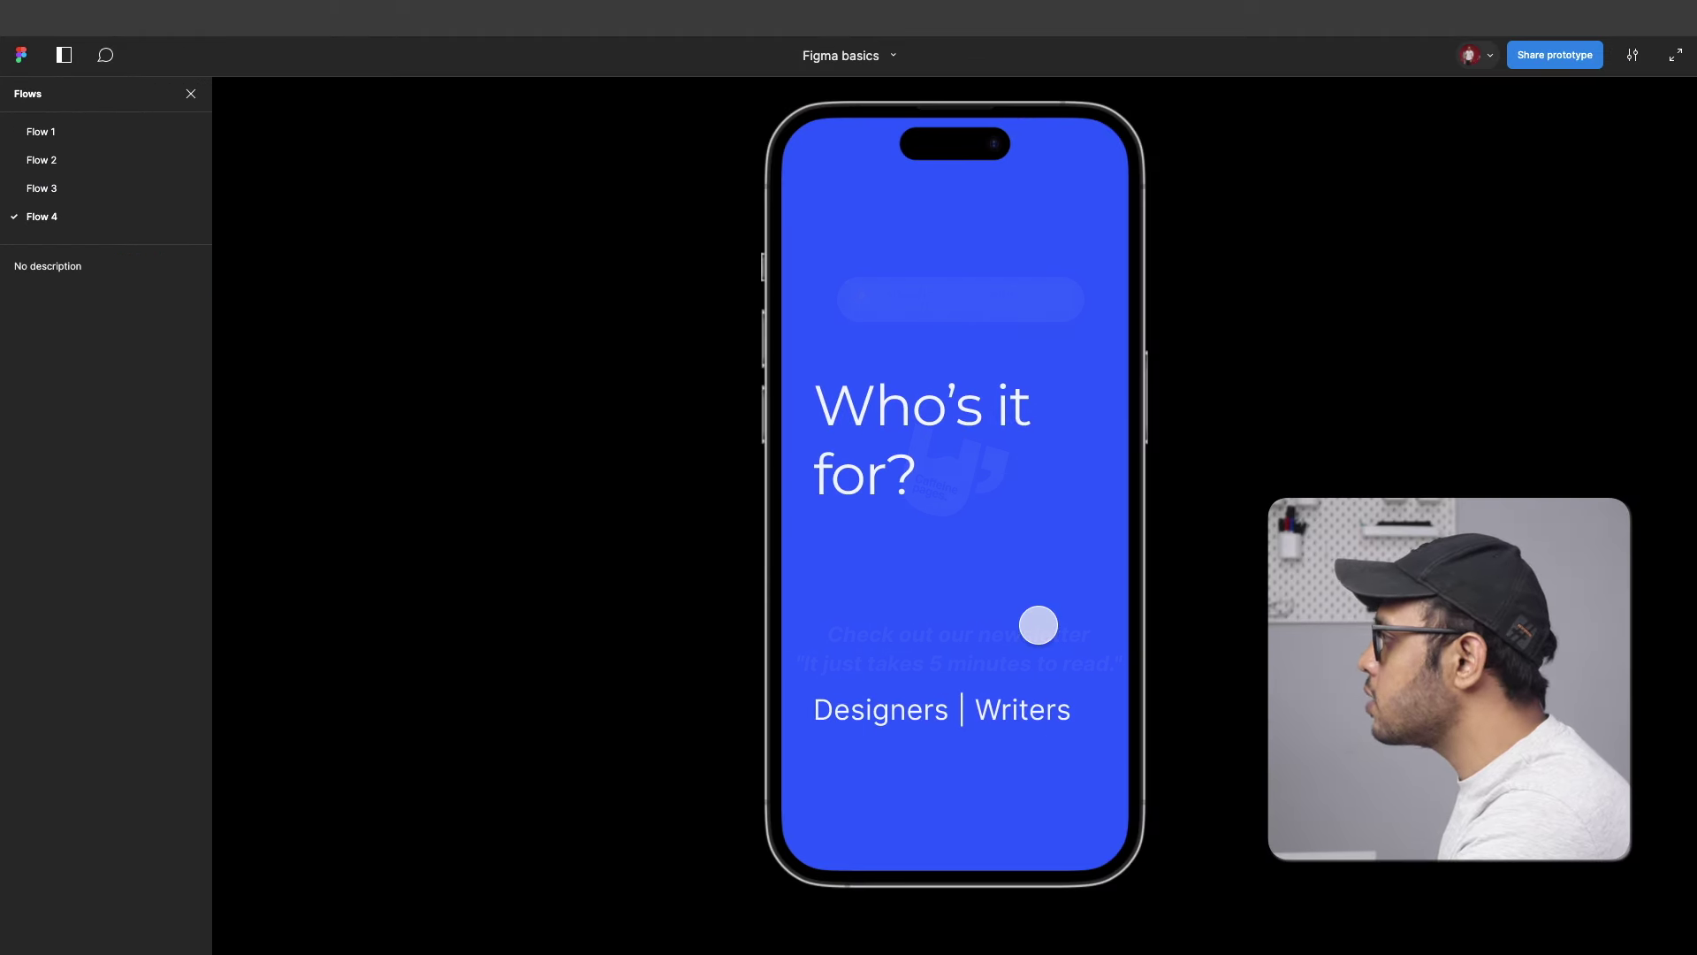